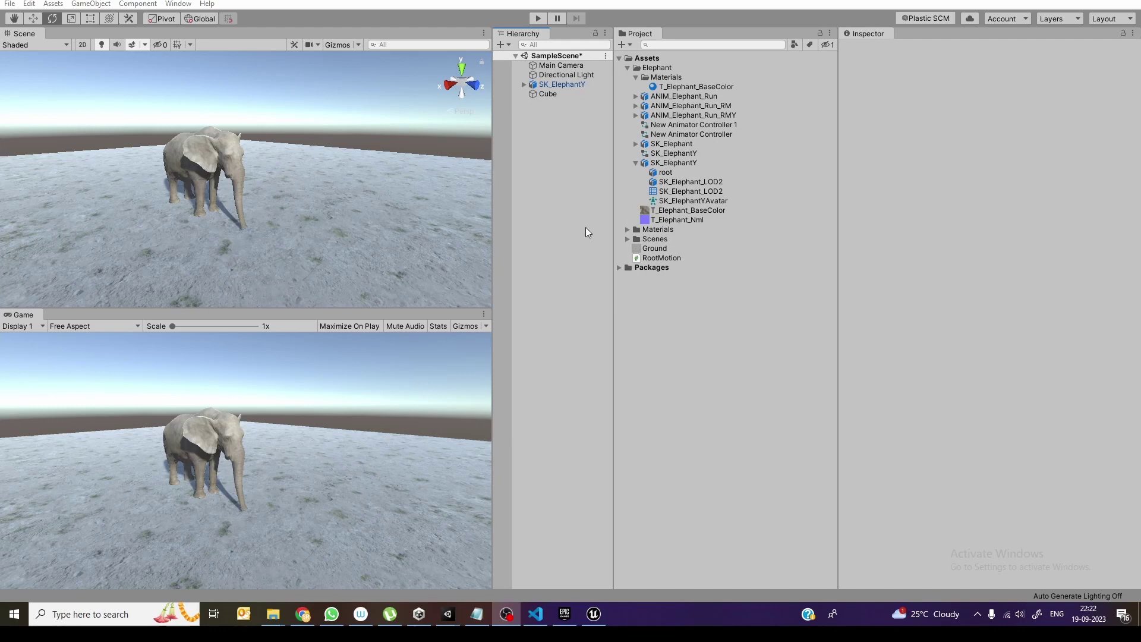
Step: Preview the ANIM_Elephant_Run clip's animation in the Inspector
click(574, 178)
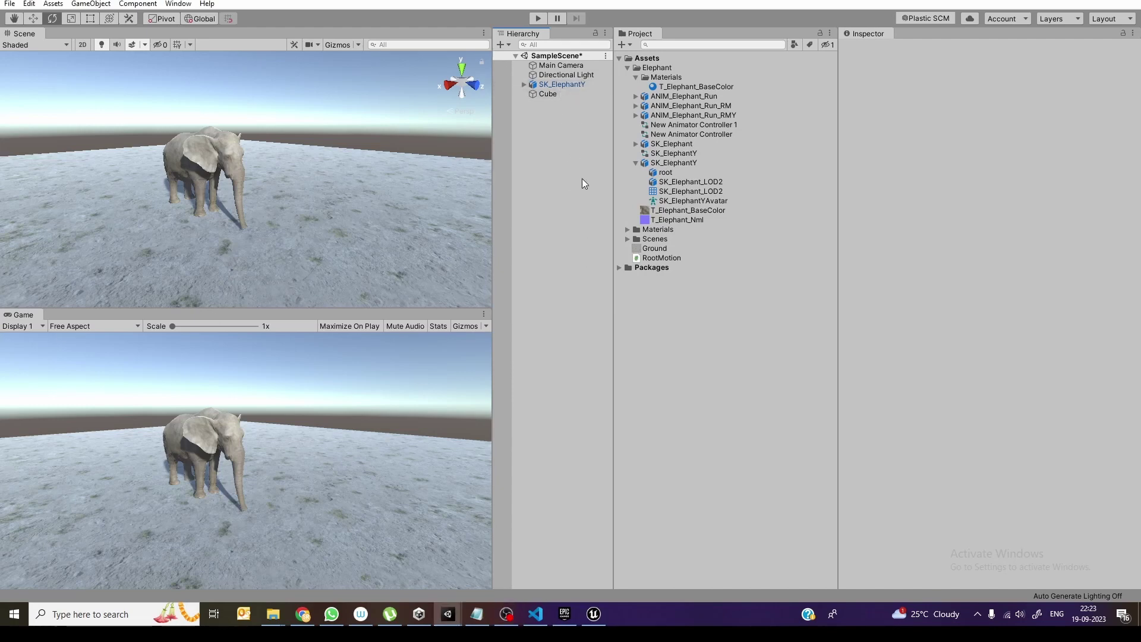
click(558, 84)
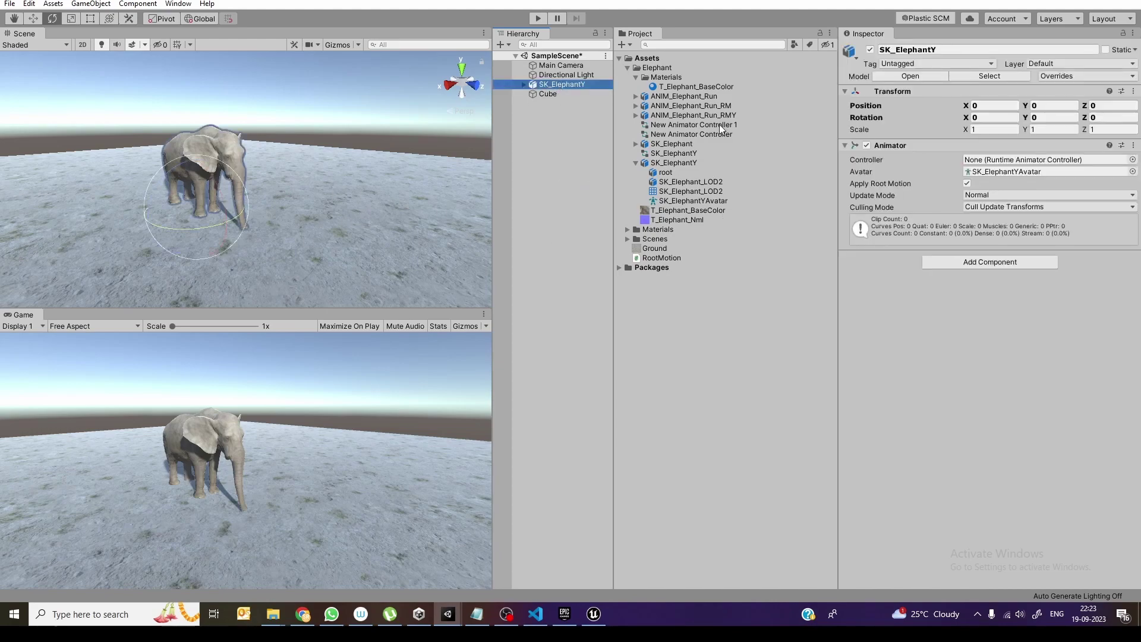
click(705, 96)
click(992, 80)
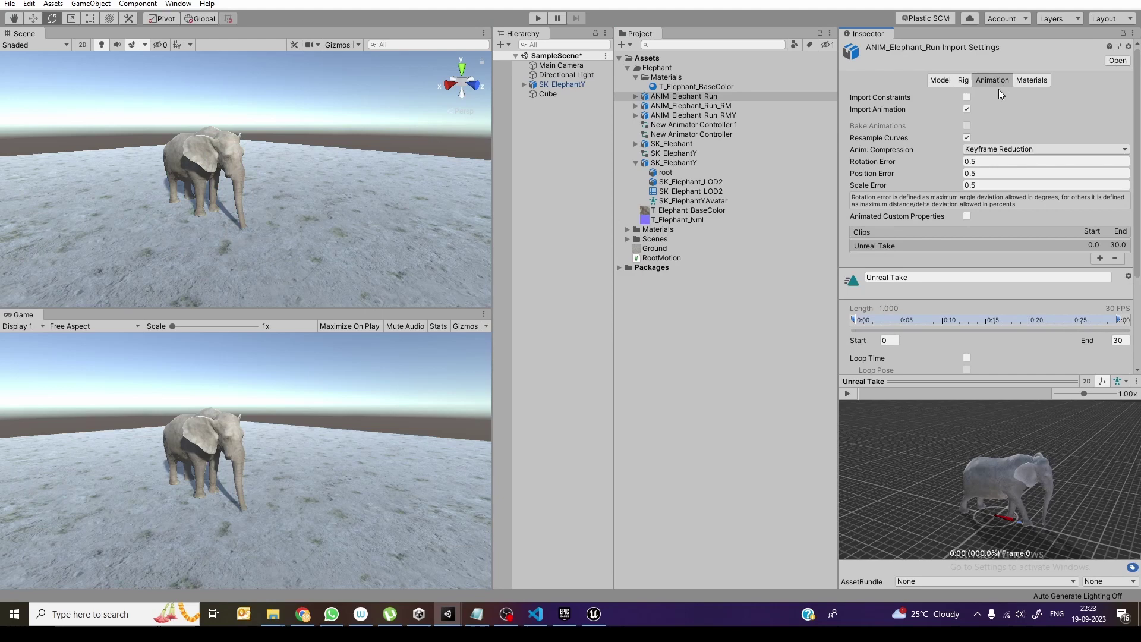
click(847, 394)
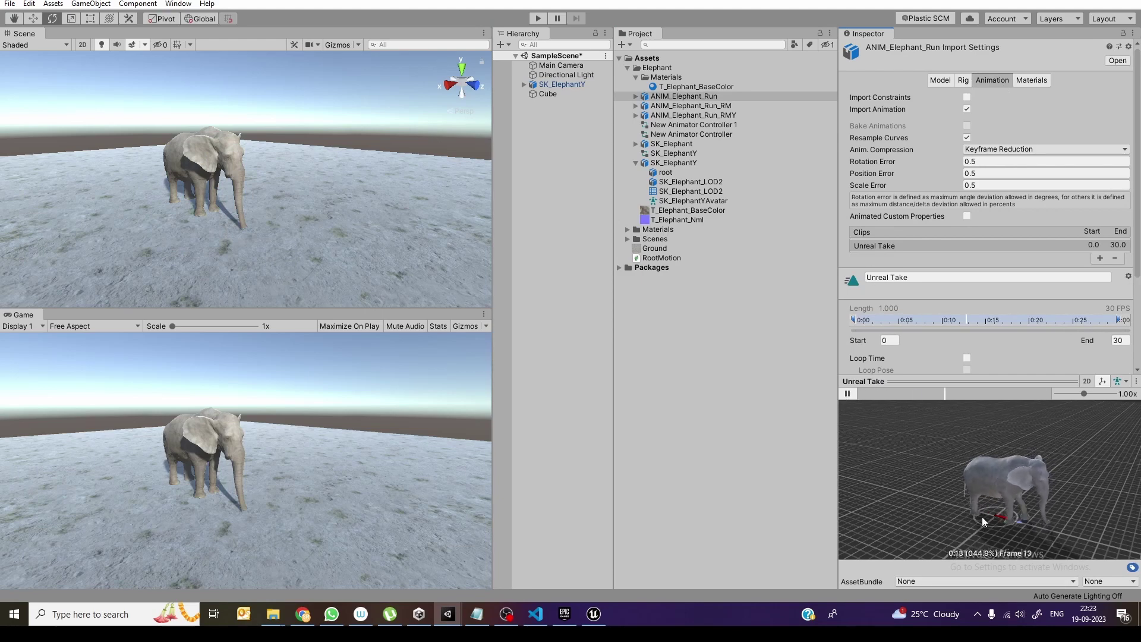
click(848, 394)
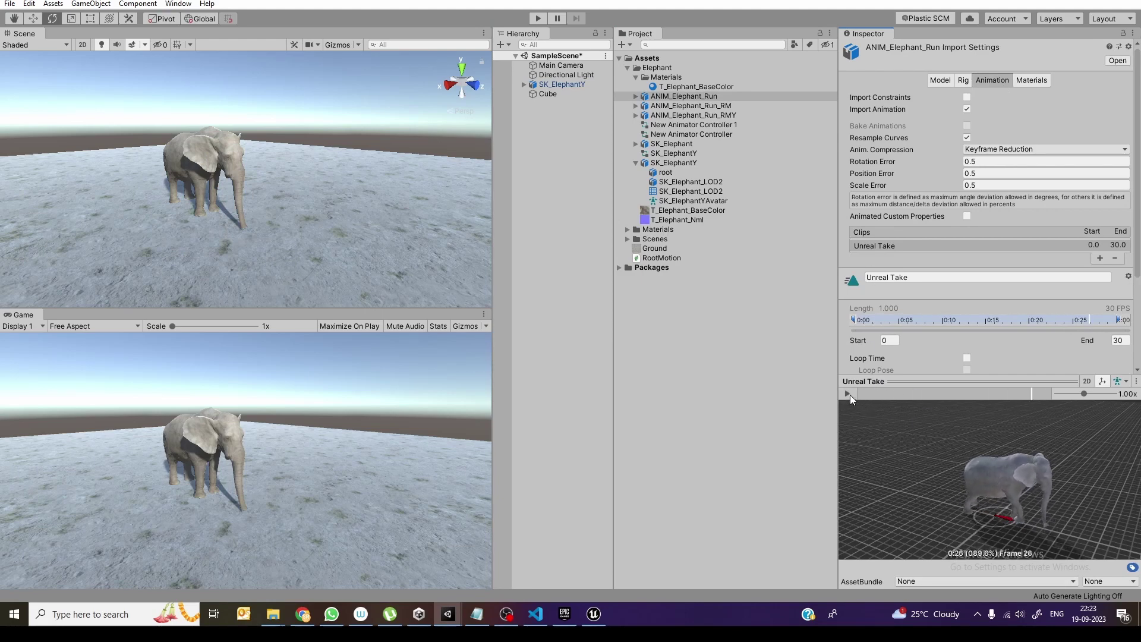
Step: Preview the ANIM_Elephant_Run_RM clip's animation and reset it to frame 0
click(724, 107)
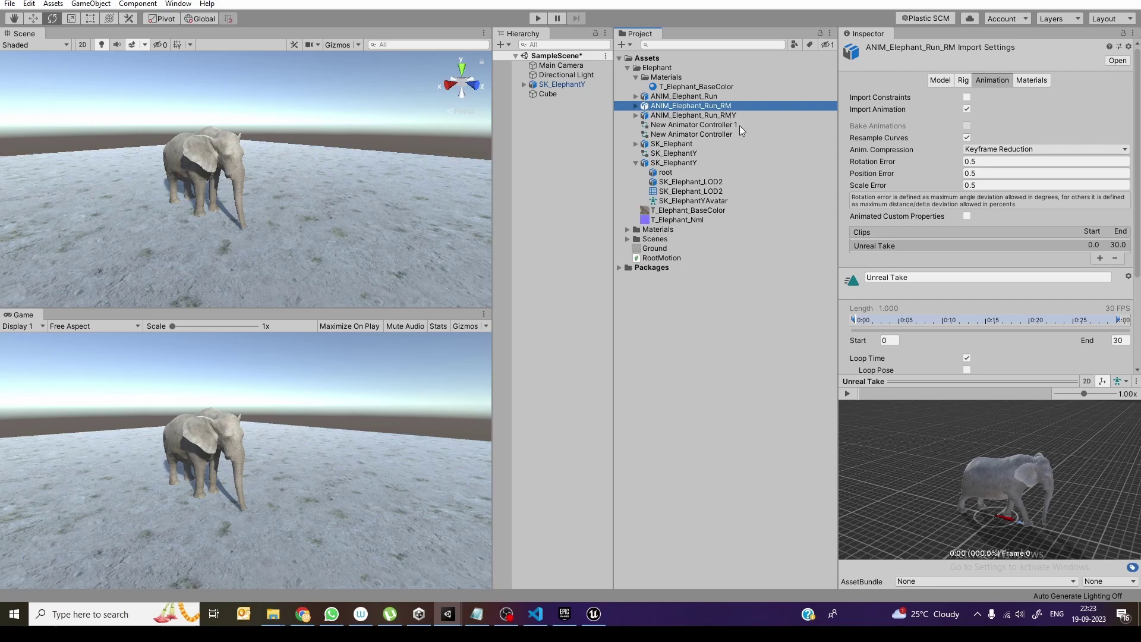
click(847, 393)
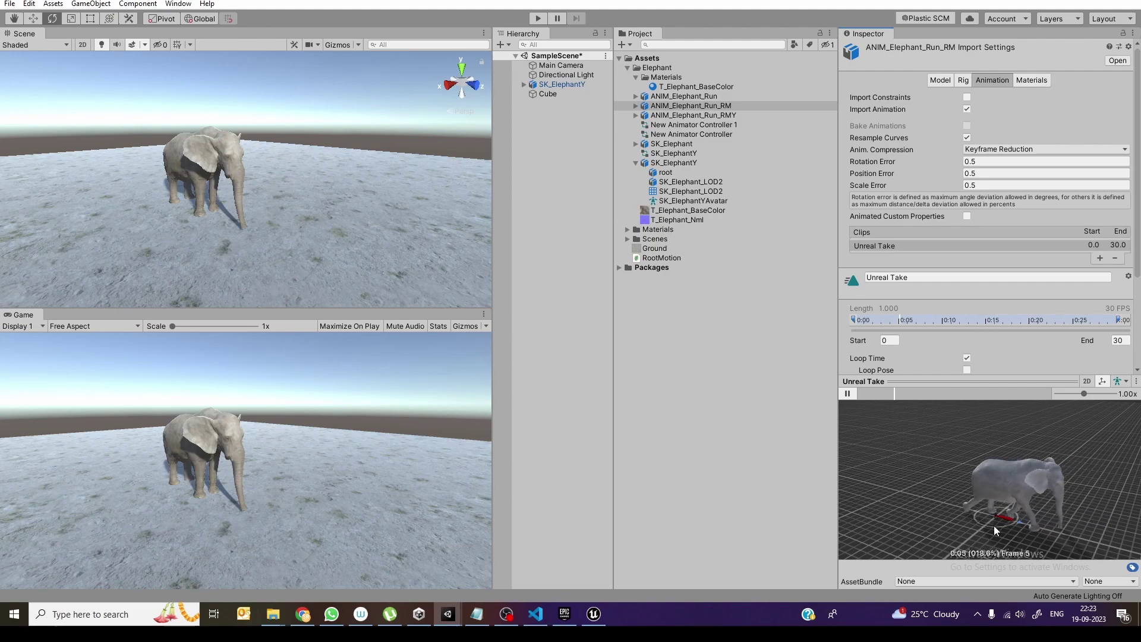
click(847, 394)
Step: Inspect SK_ElephantY, then compare the model's and ANIM_Elephant_Run_RM's import settings
click(555, 84)
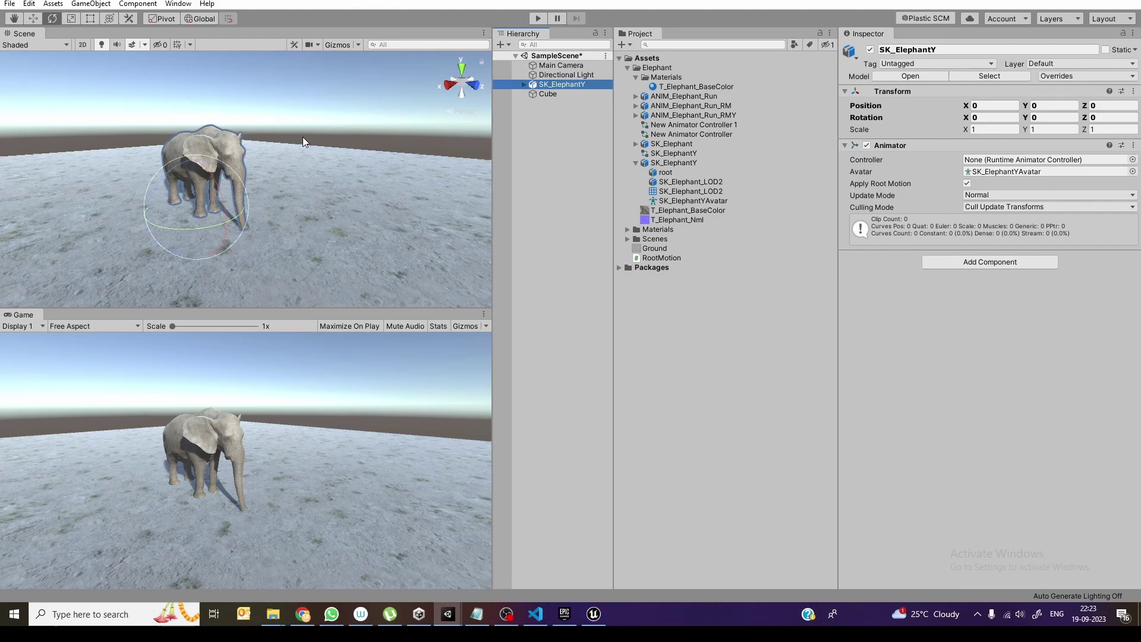
click(687, 162)
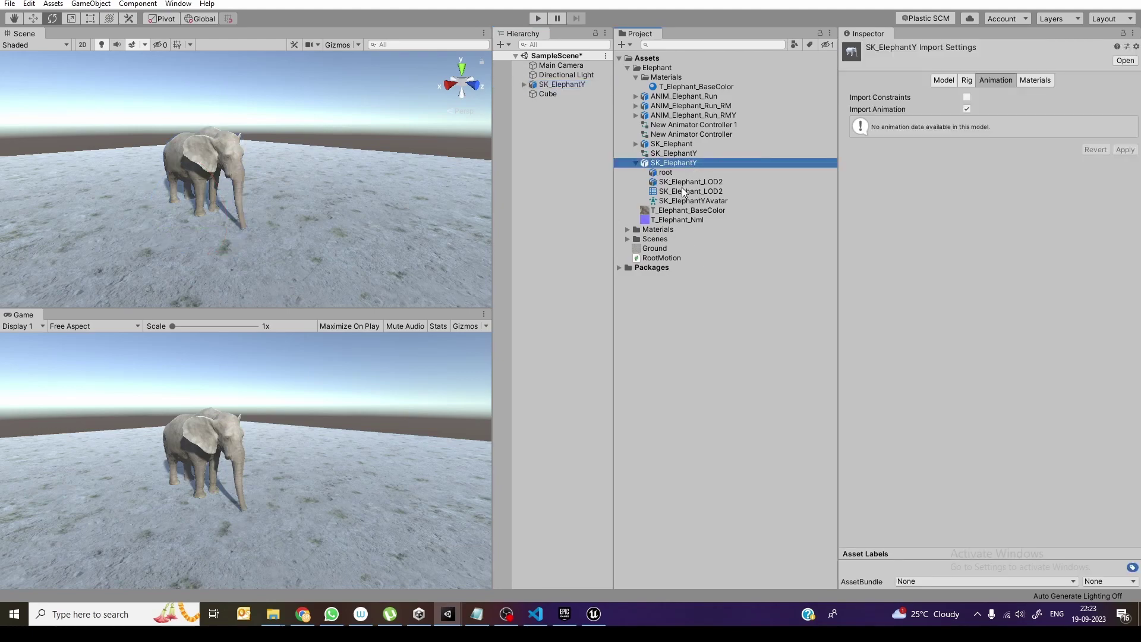
click(719, 107)
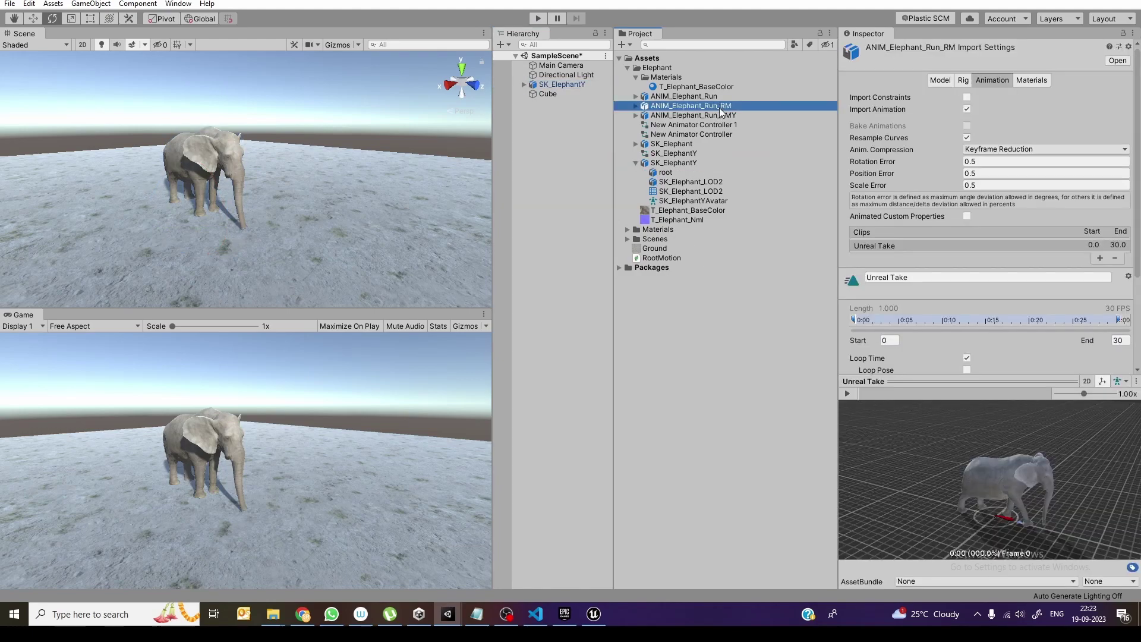
click(686, 162)
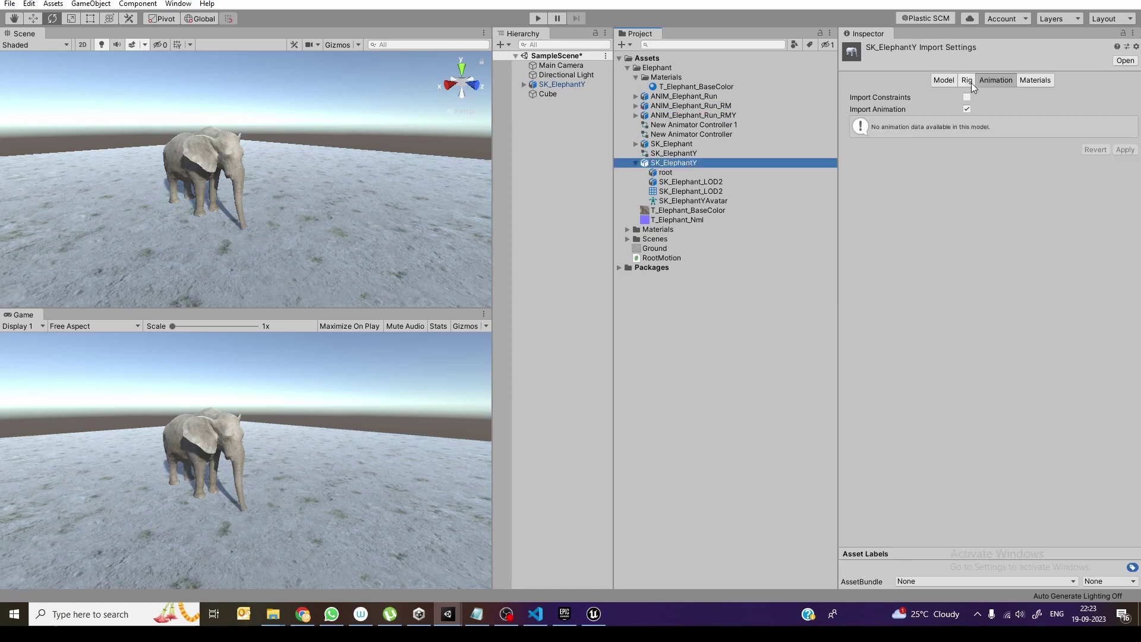
Step: Confirm the model's rig keeps Create From This Model avatar and 'root' as root node
click(970, 82)
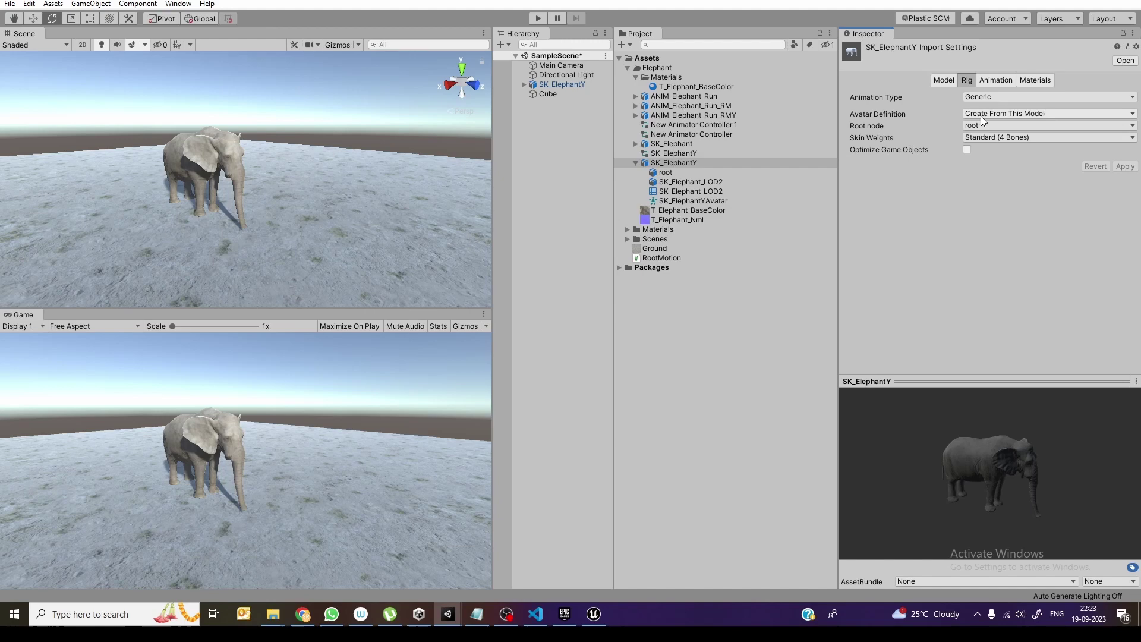
click(1017, 113)
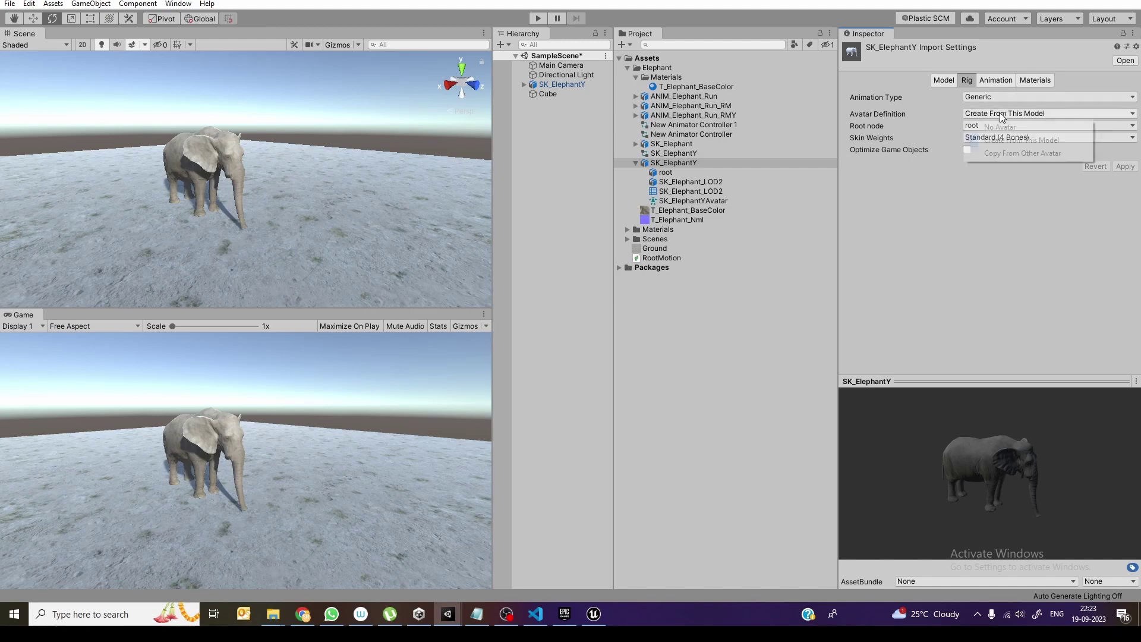
click(1010, 141)
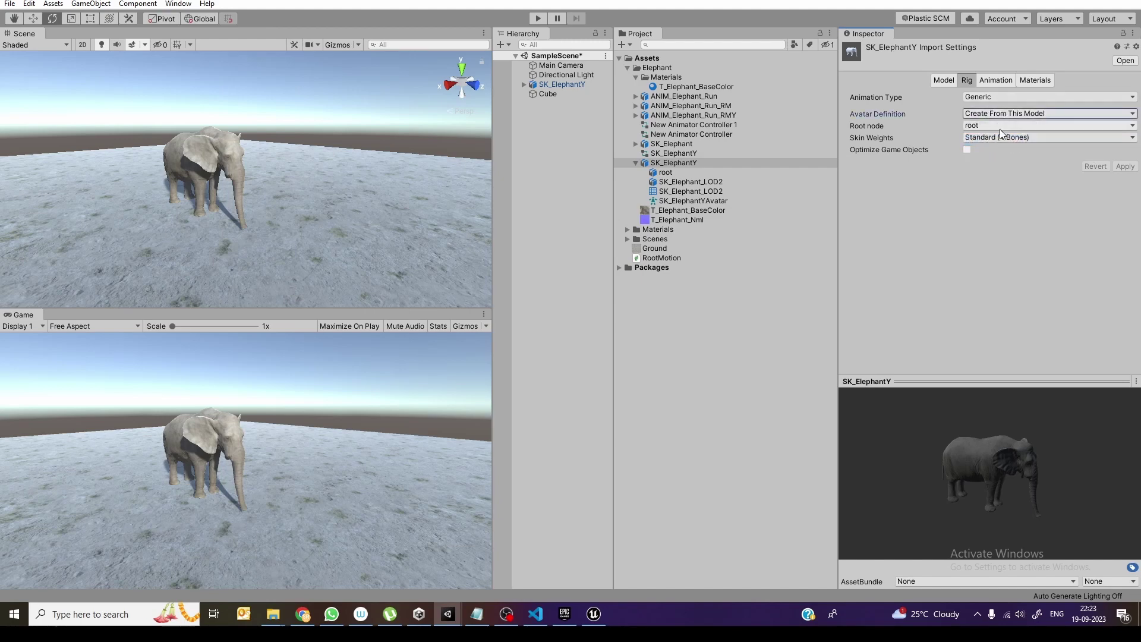
click(986, 127)
click(1016, 151)
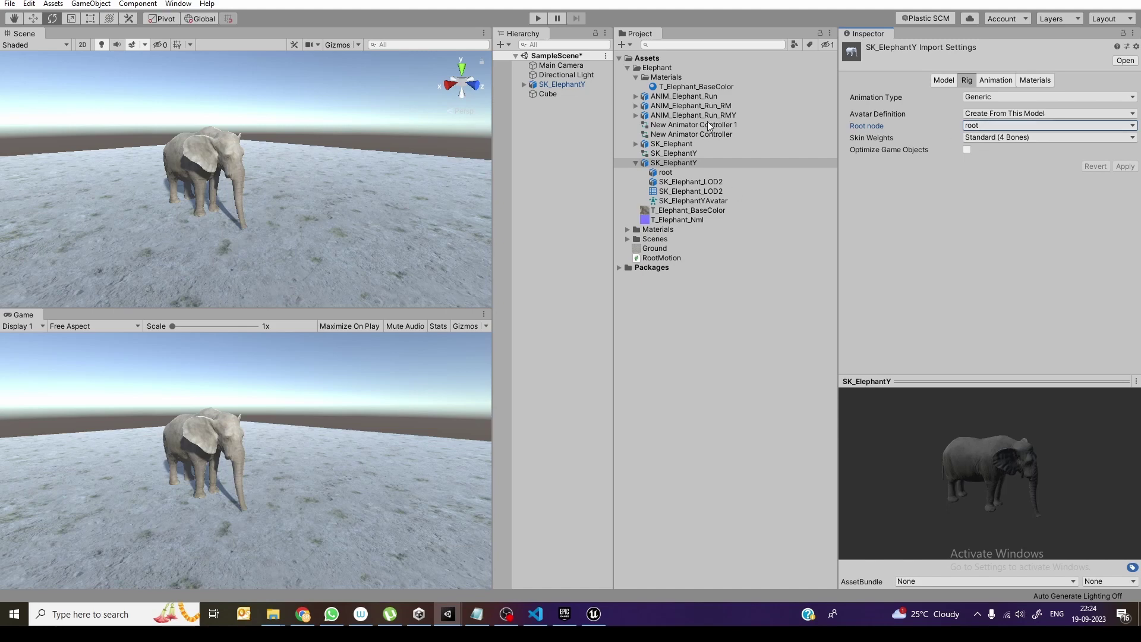
Step: Set ANIM_Elephant_Run_RM's rig to copy the SK_ElephantYAvatar avatar and apply it
click(768, 106)
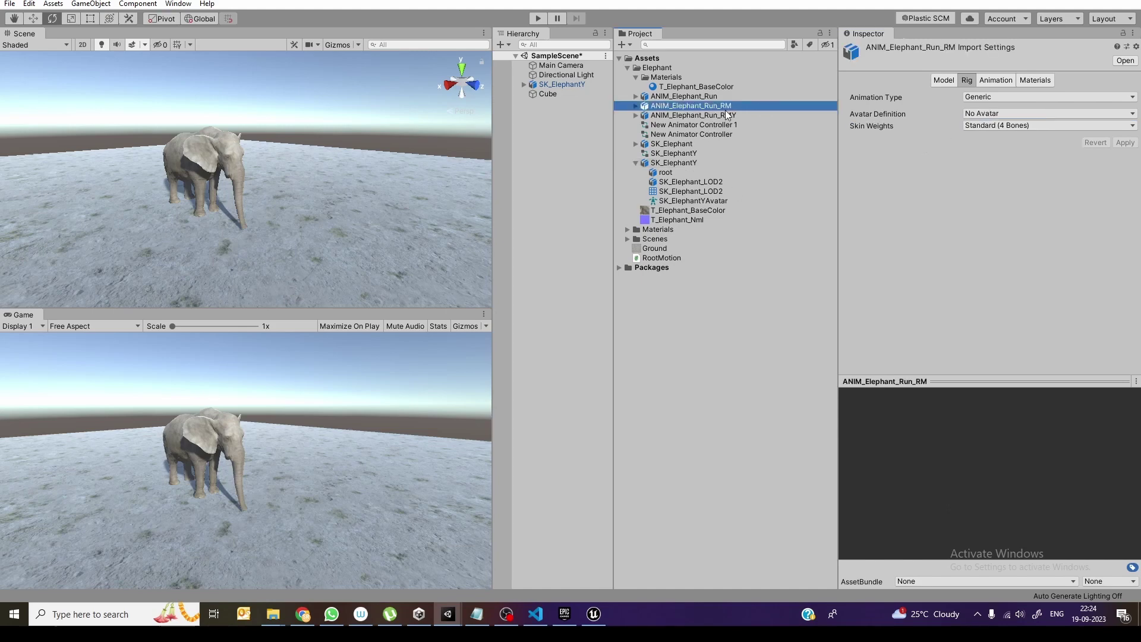
click(1009, 112)
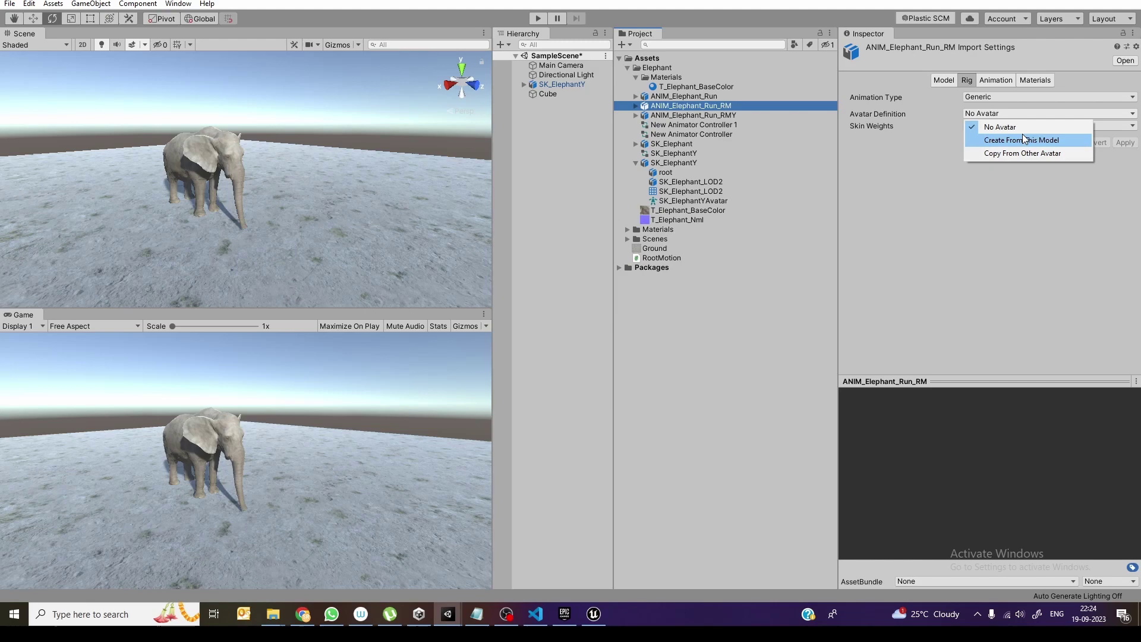
click(1026, 154)
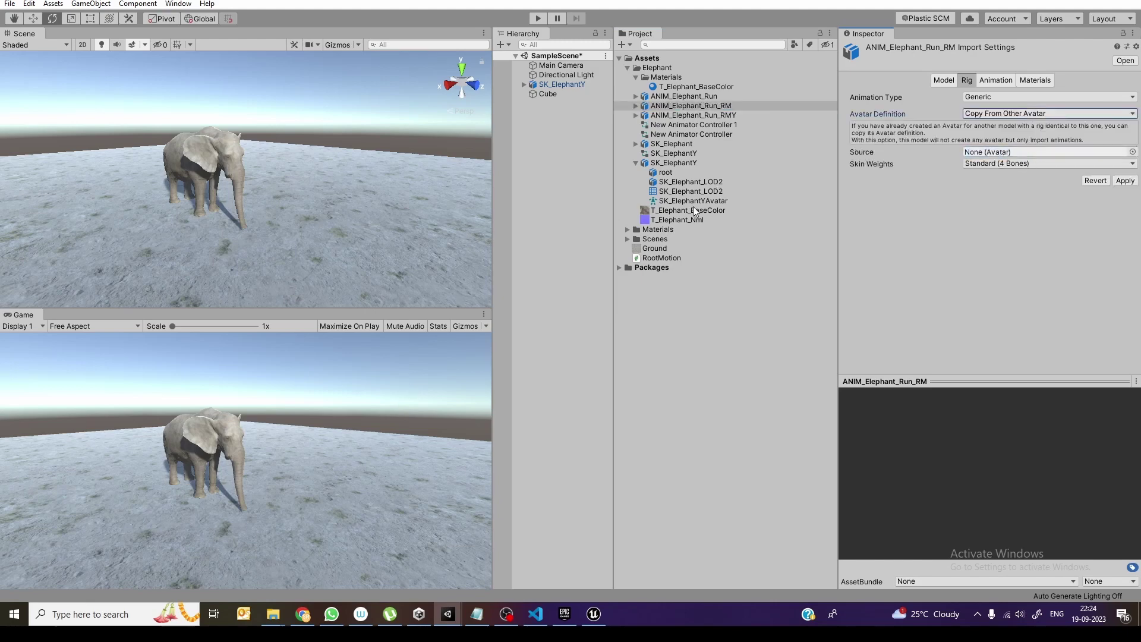
drag(707, 200, 997, 153)
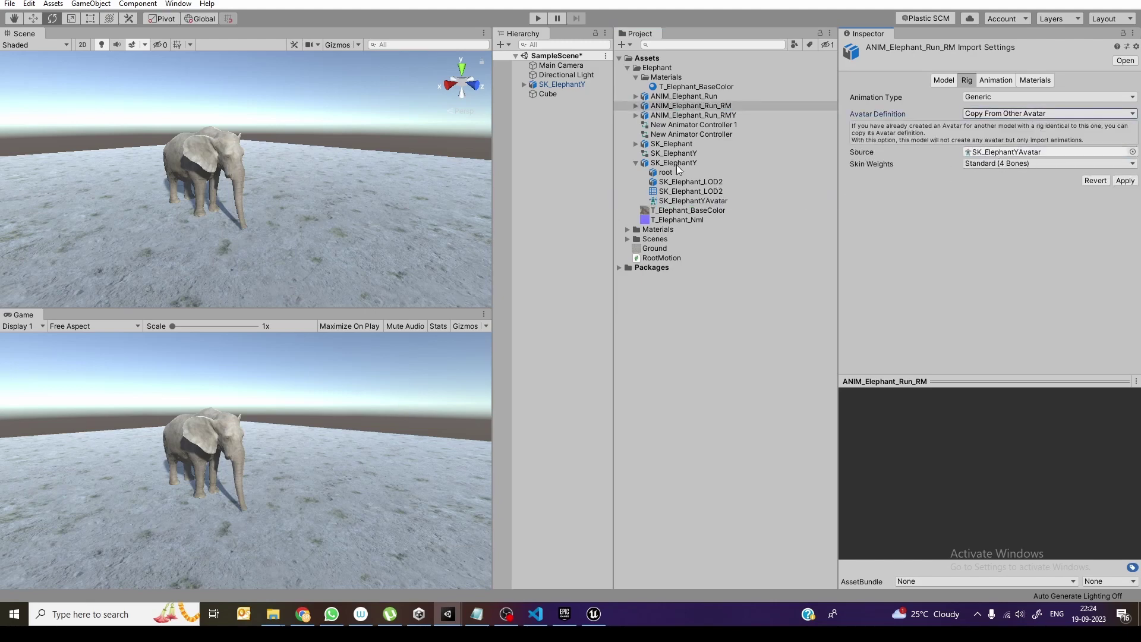
click(1125, 180)
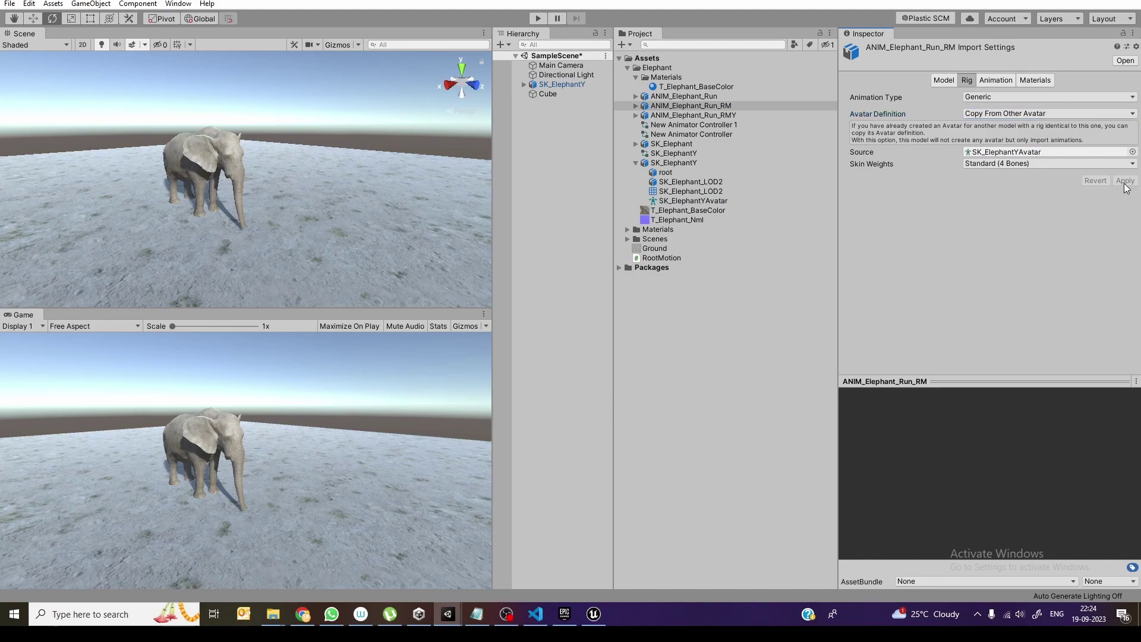
Step: Preview the clip with the new avatar and review its Root Transform settings
click(996, 80)
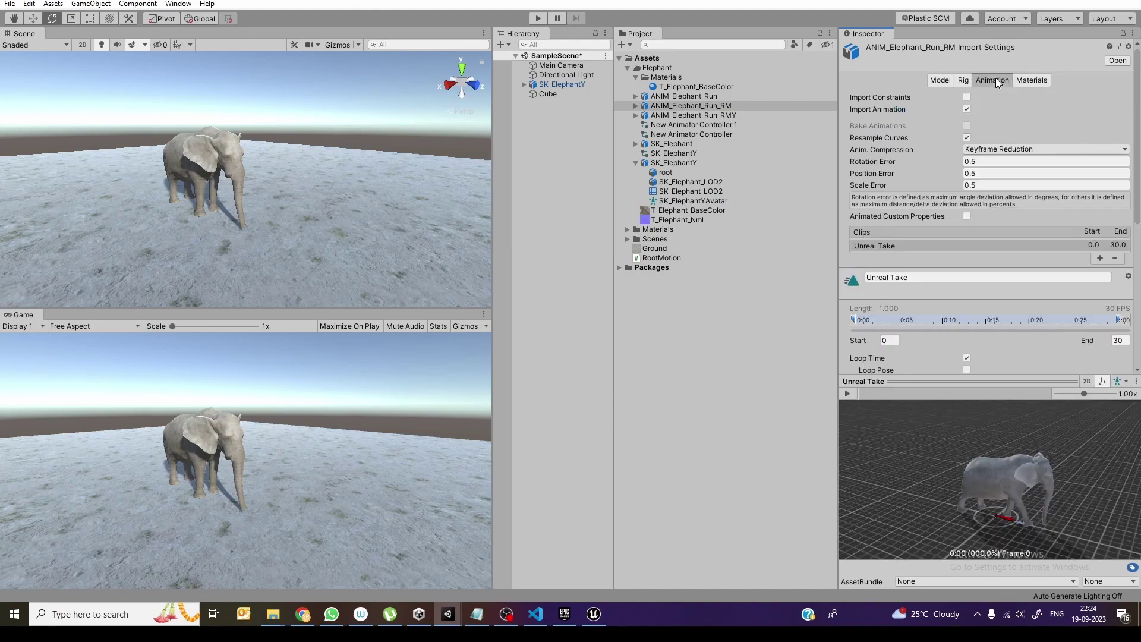
click(847, 394)
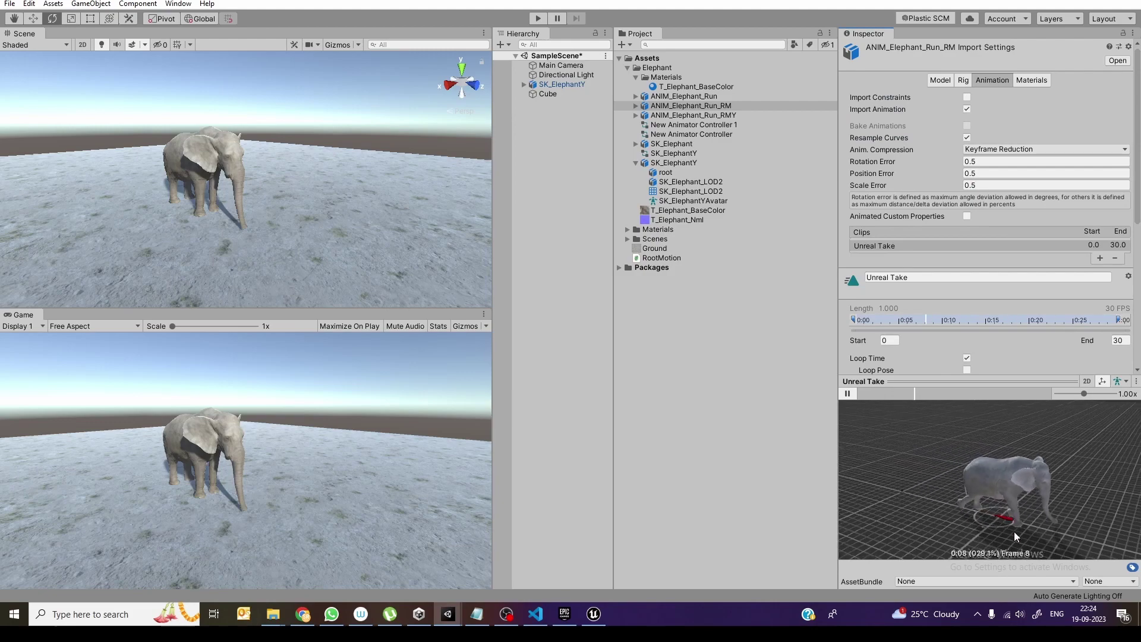
scroll(947, 304, down, 5)
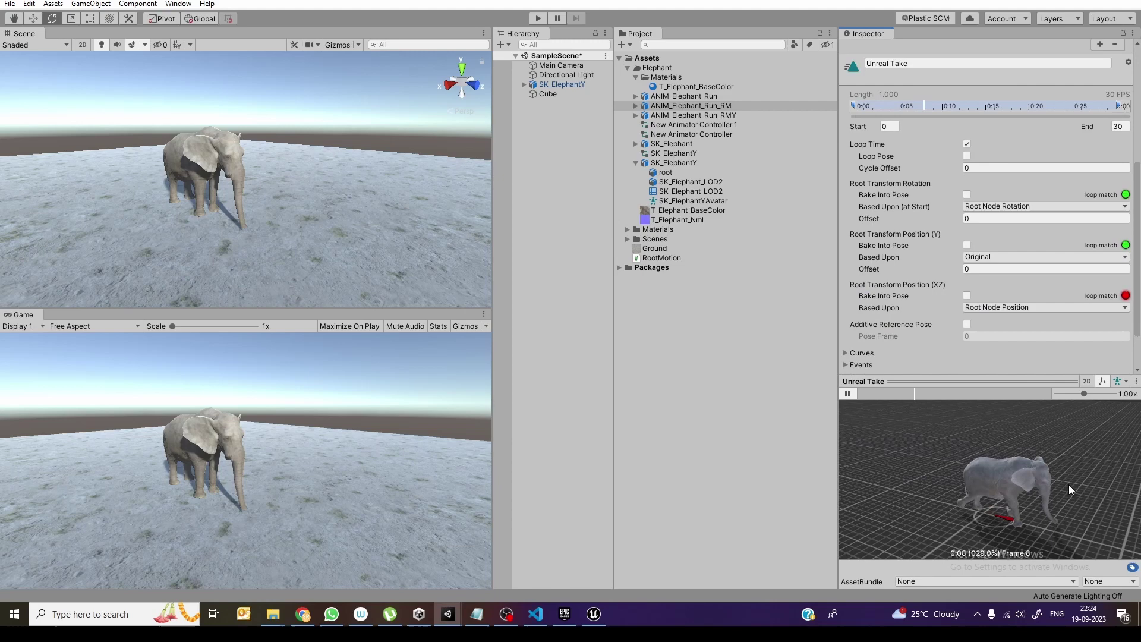
click(848, 395)
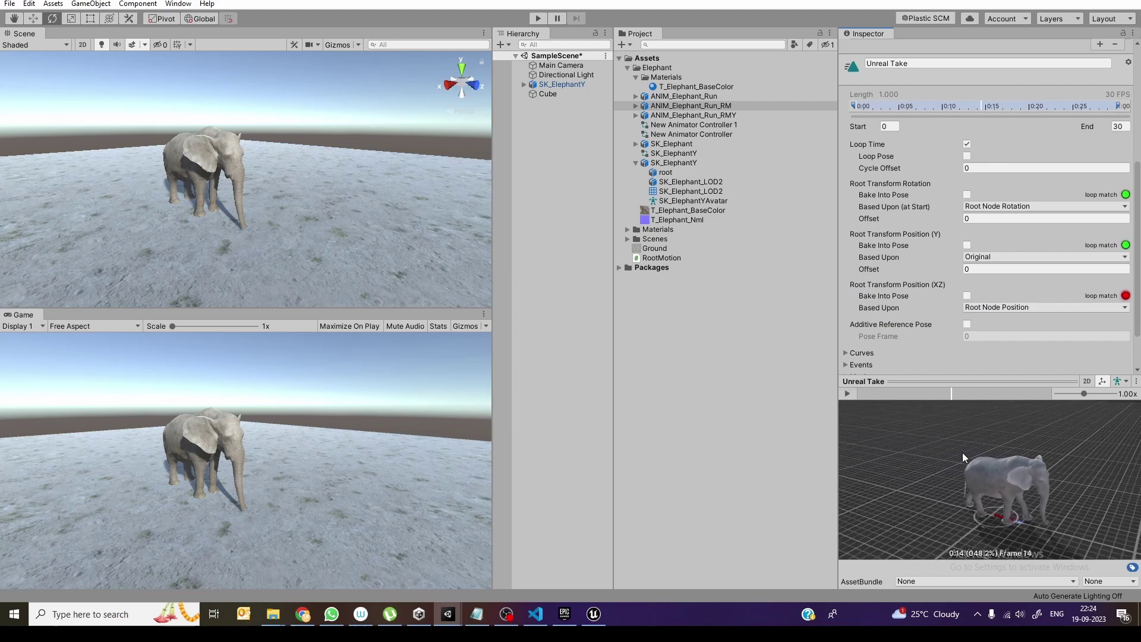
click(697, 334)
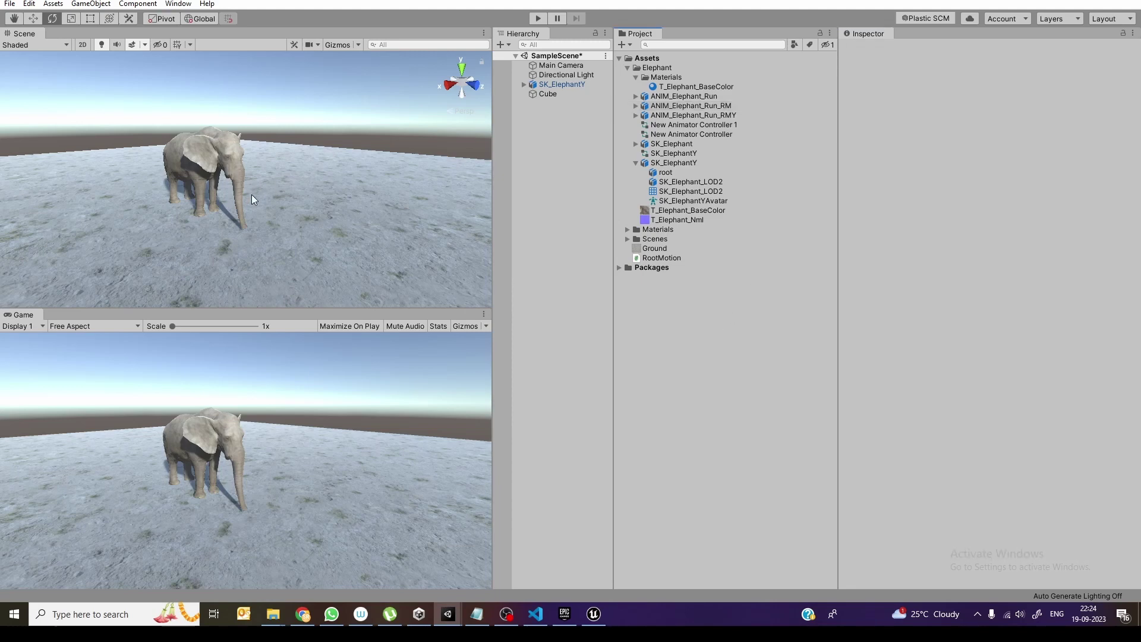
Step: Assign ANIM_Elephant_Run_RM's Unreal Take clip to SK_ElephantY, creating controller SK_ElephantY 1
alt+drag(251, 194, 280, 198)
click(562, 85)
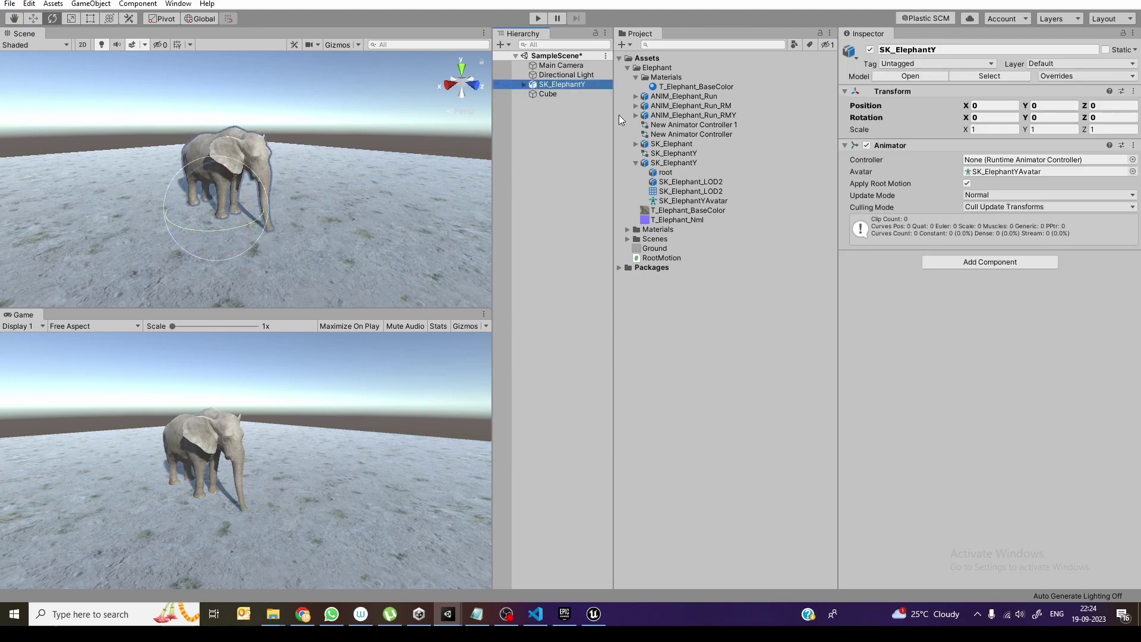
click(636, 107)
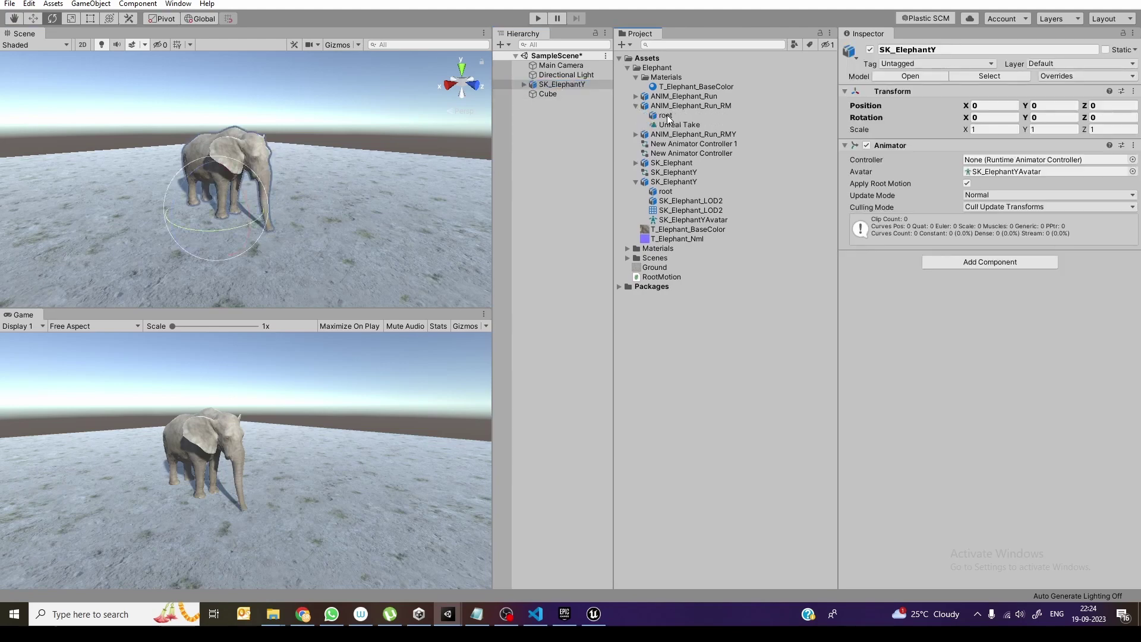
drag(674, 126, 564, 85)
click(572, 159)
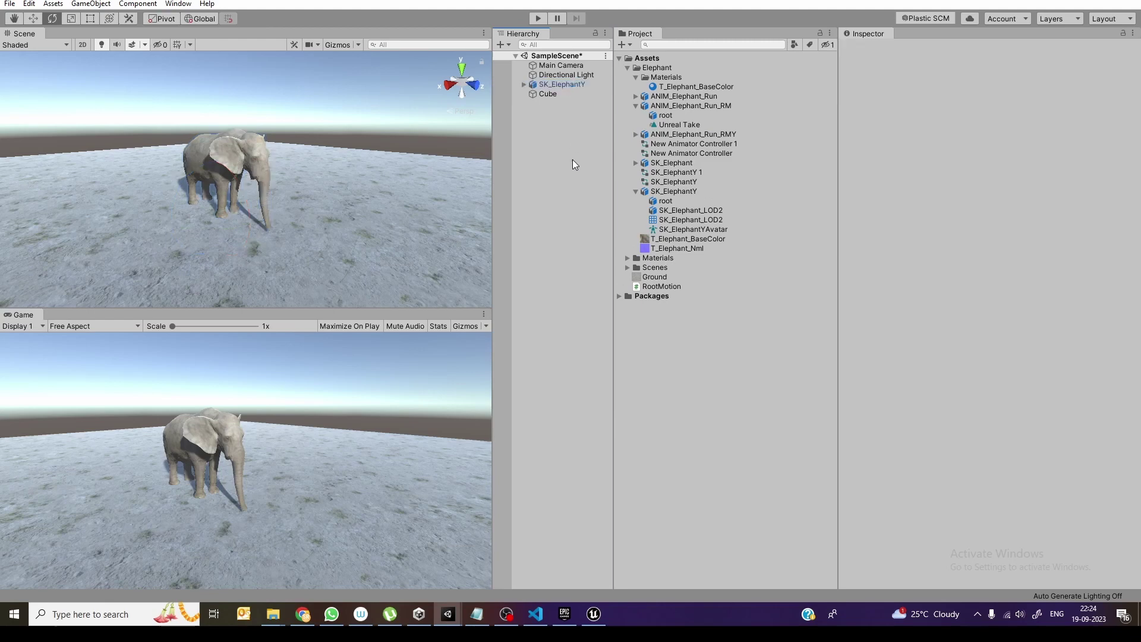
click(582, 84)
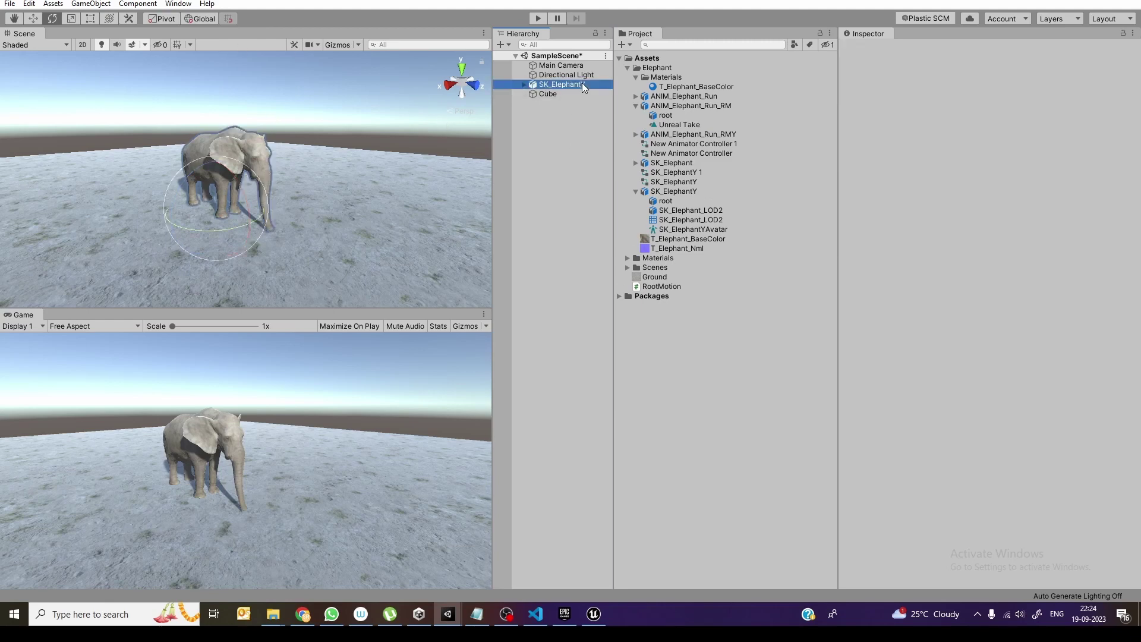
Step: Show the Animator window and reposition the Unreal Take state in the graph
click(178, 4)
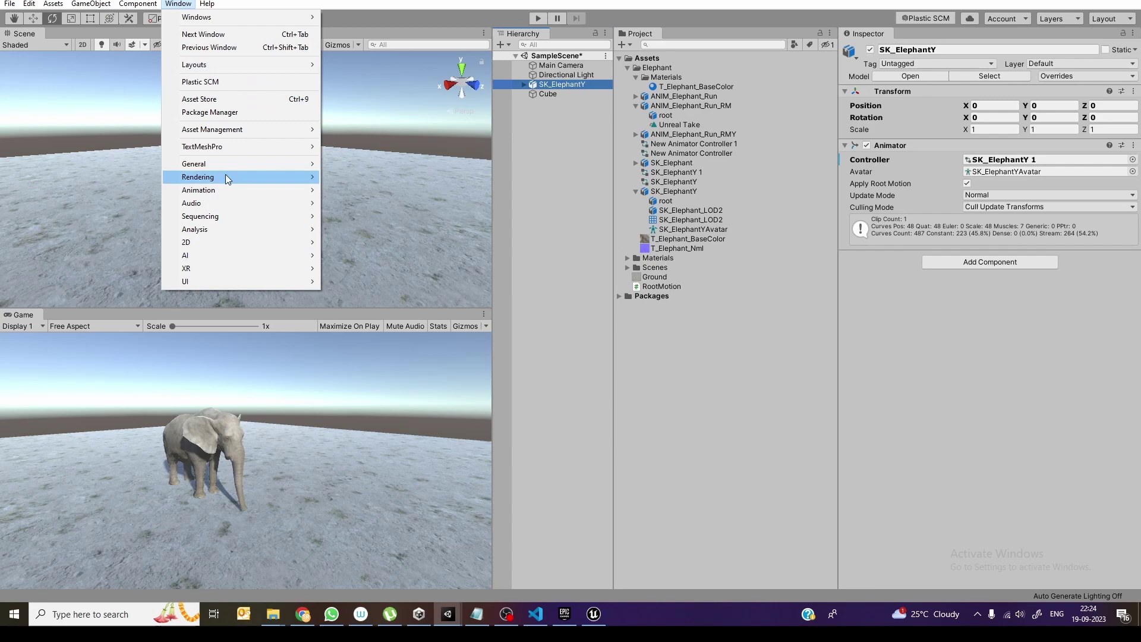
mouse_move(226, 189)
click(356, 202)
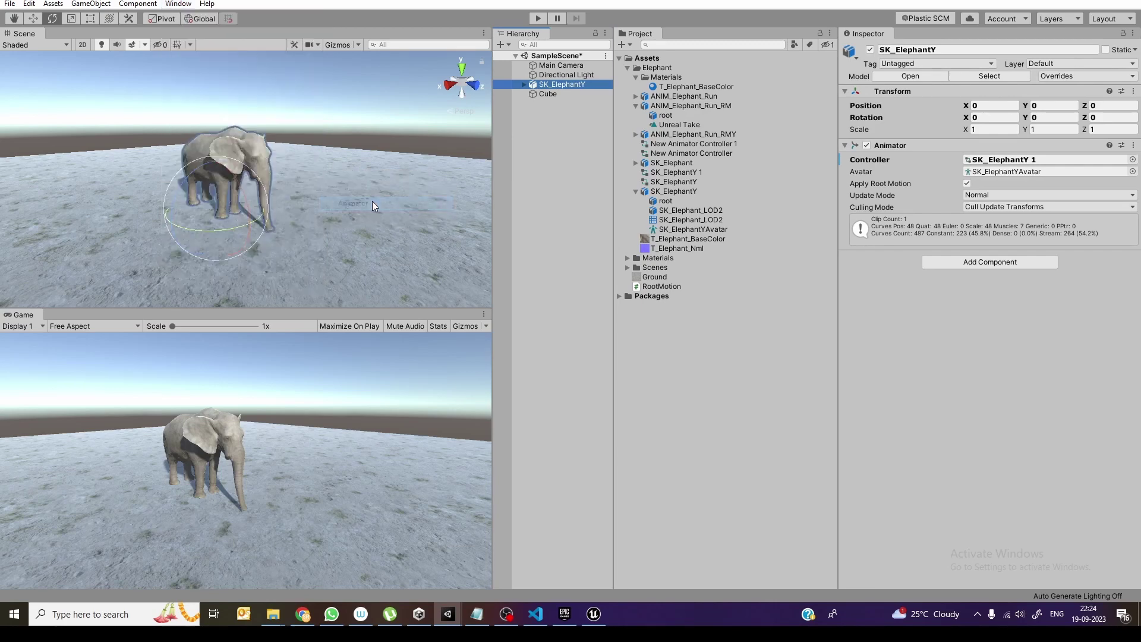
drag(377, 66, 388, 158)
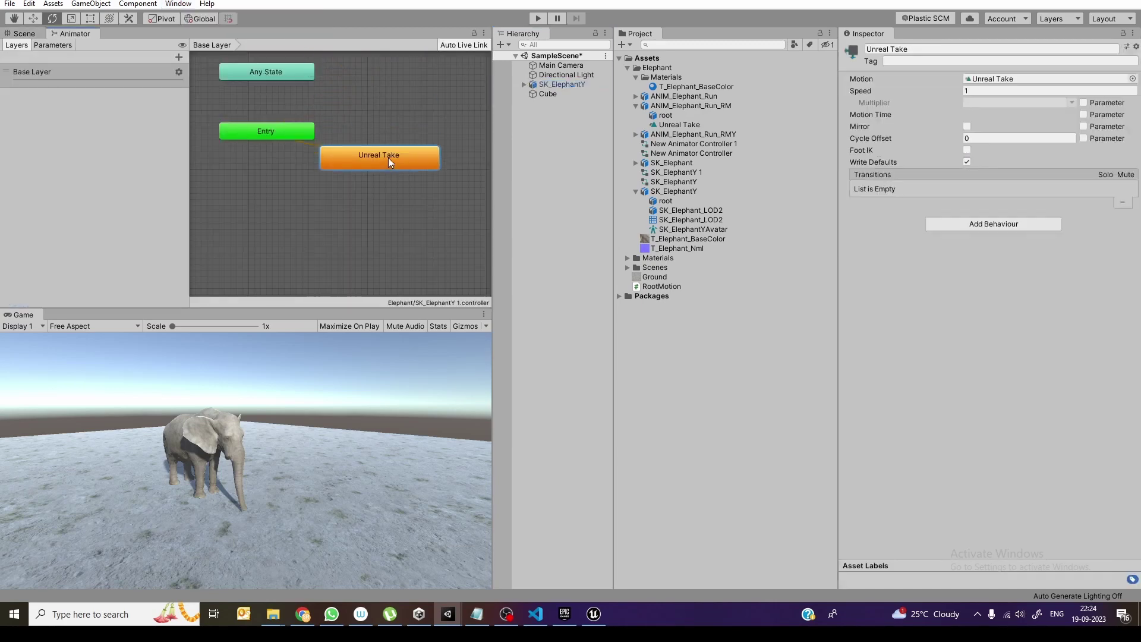
Step: Play-test the scene and follow the elephant moving forward
click(20, 34)
click(538, 18)
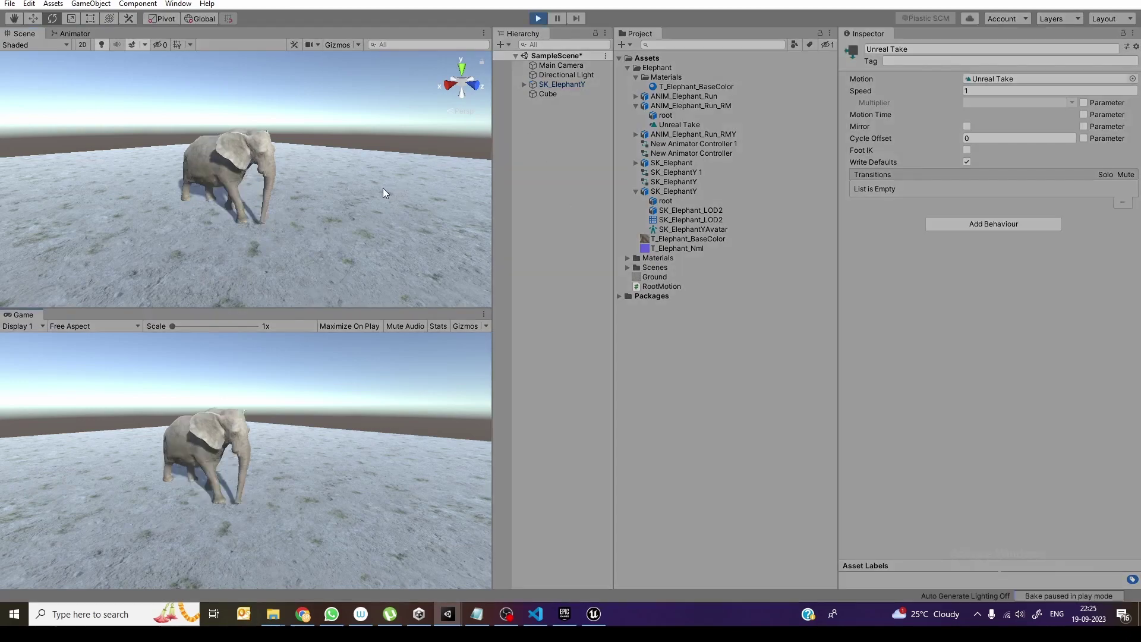
right_drag(367, 206, 316, 185)
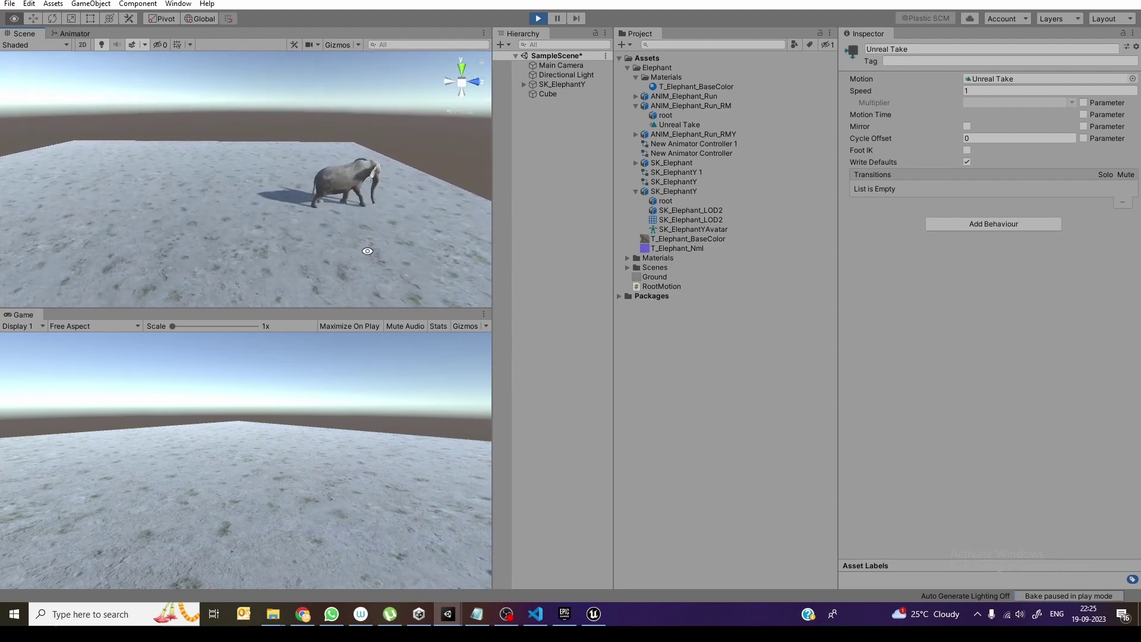
click(537, 18)
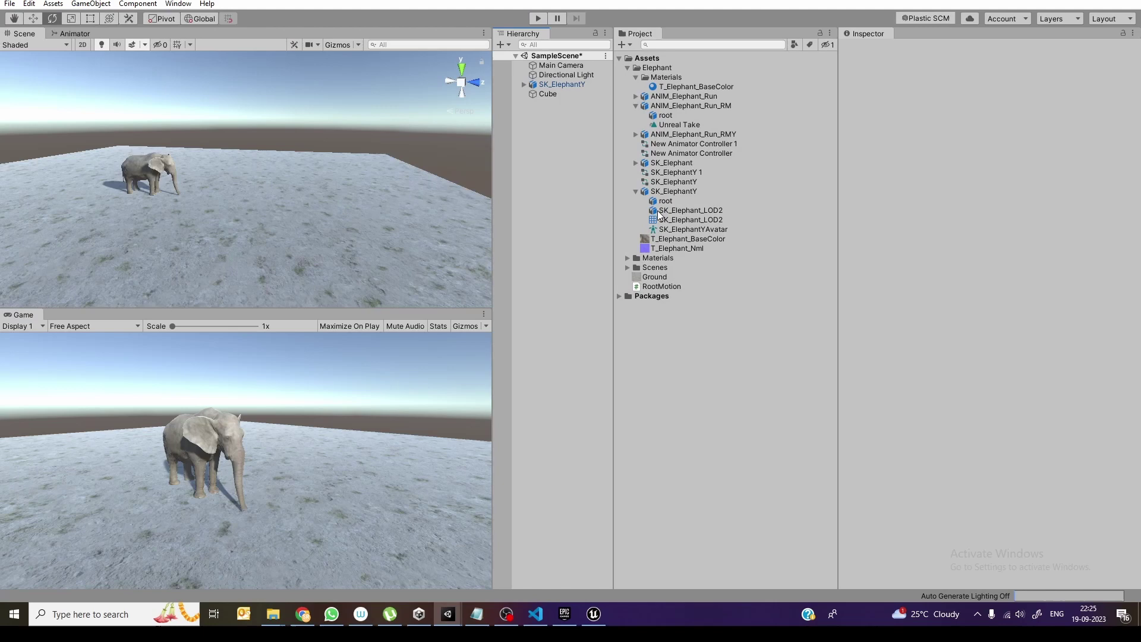
Step: Play the ANIM_Elephant_Run_RM preview, then the ANIM_Elephant_Run preview, to compare them
click(711, 96)
click(712, 104)
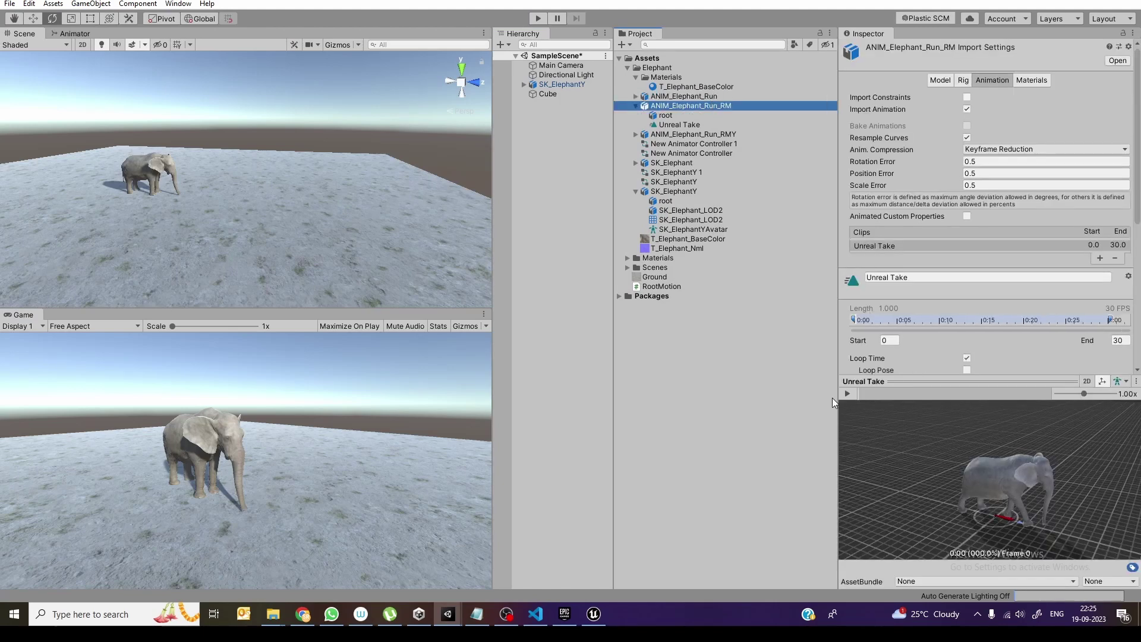
click(847, 393)
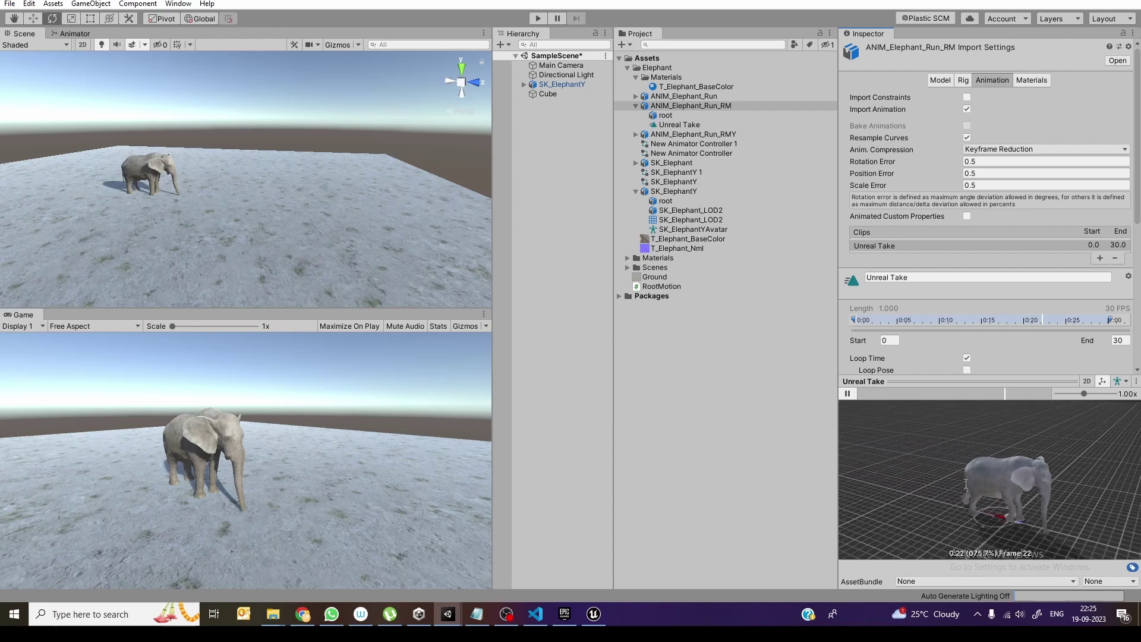
click(847, 394)
click(690, 95)
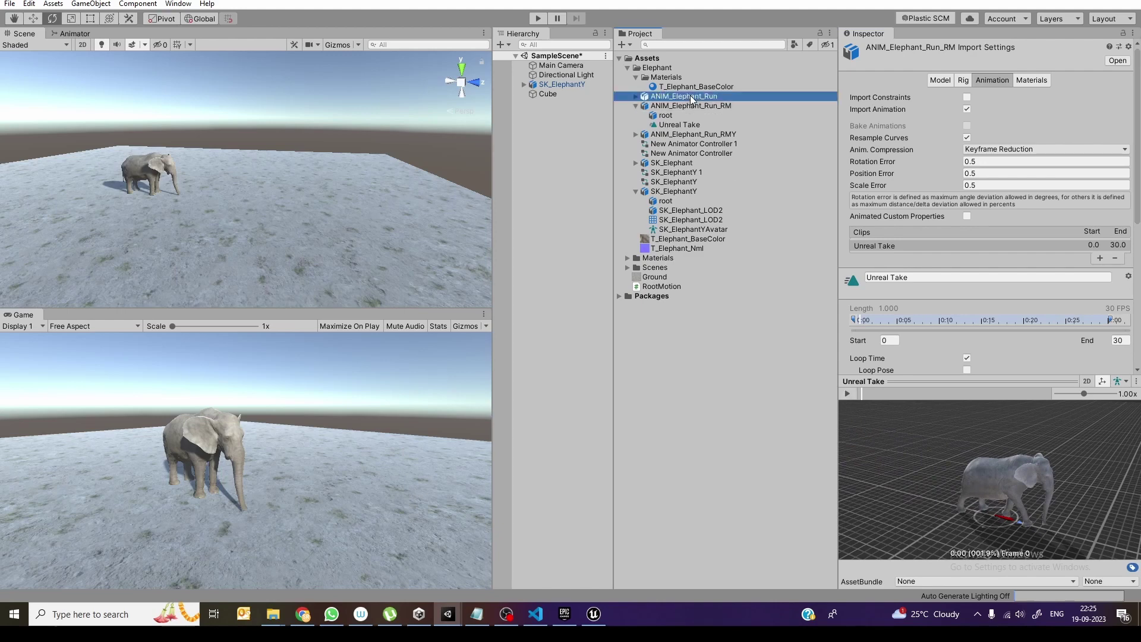
click(846, 394)
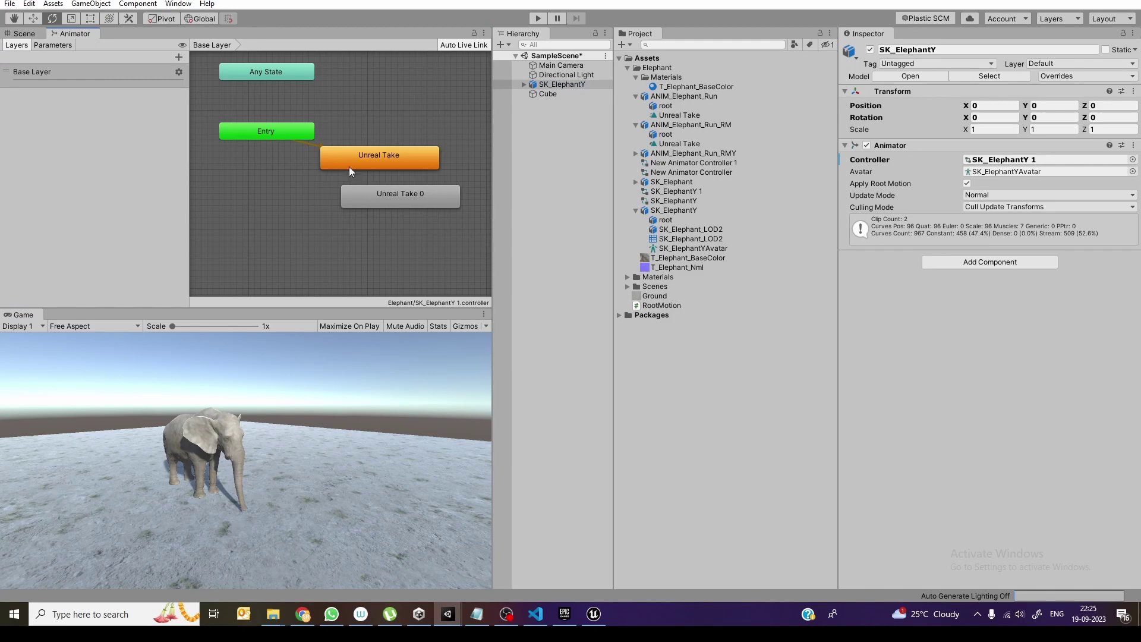
Step: Delete the Unreal Take and Unreal Take 0 states, then add a fresh default Unreal Take state
click(385, 160)
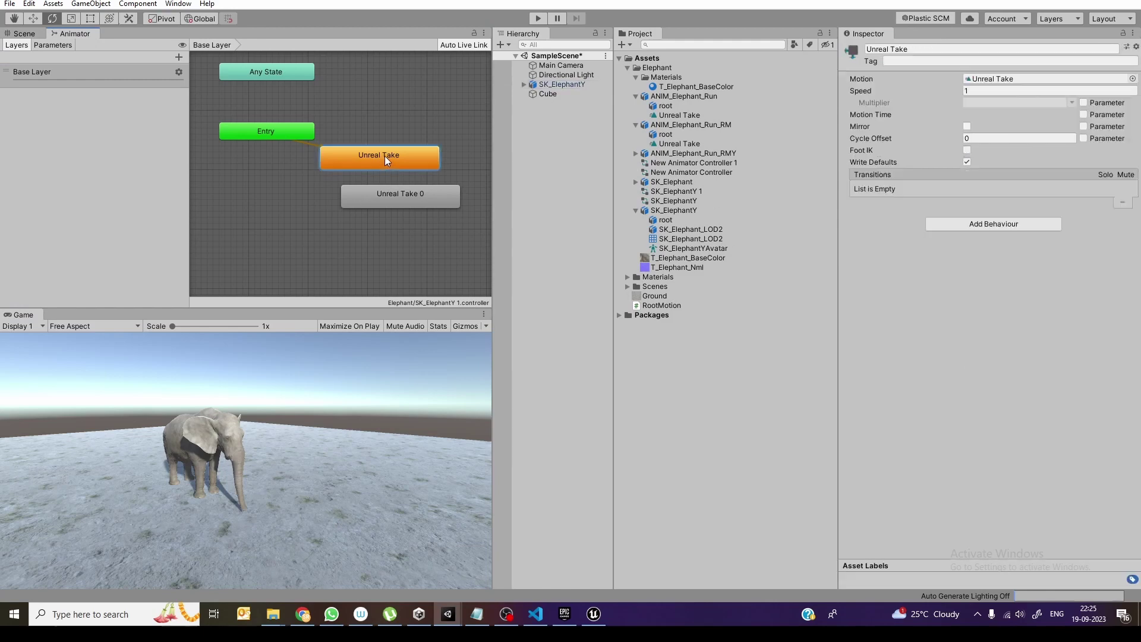
key(Delete)
click(401, 201)
key(Delete)
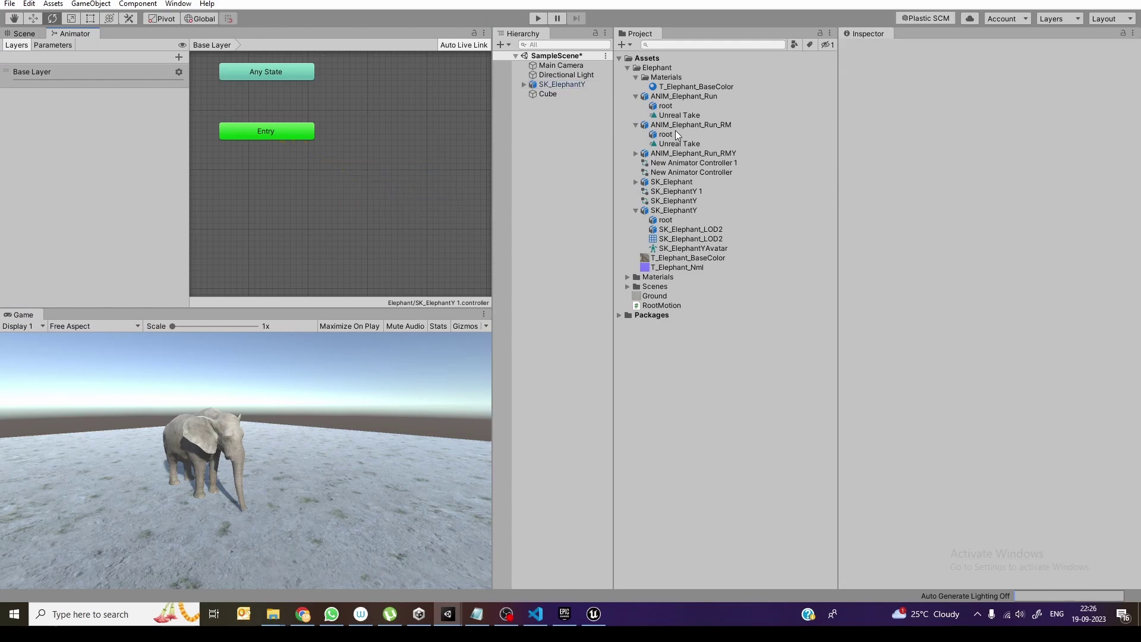
drag(677, 115, 390, 154)
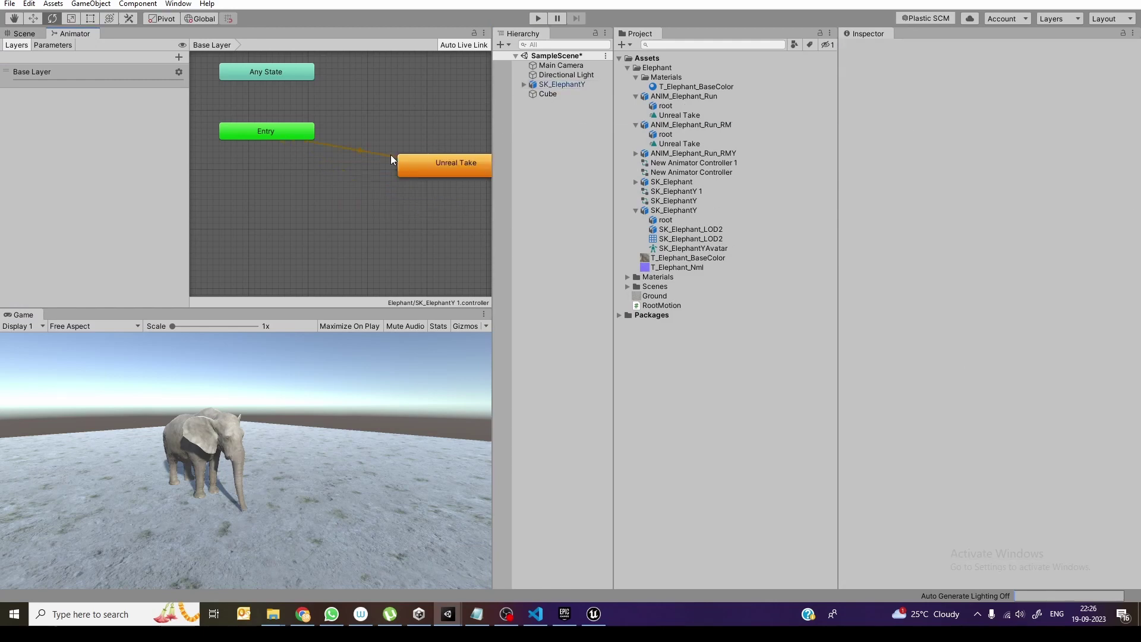
click(24, 32)
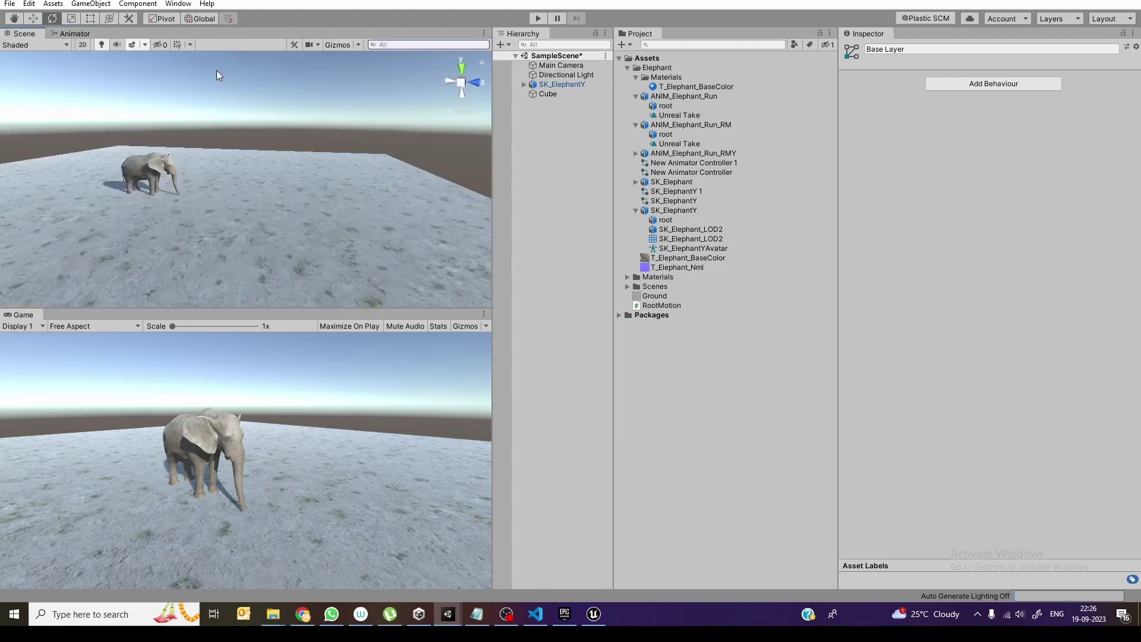
Step: After a play test, enable Loop Time on ANIM_Elephant_Run and run play mode again
click(538, 18)
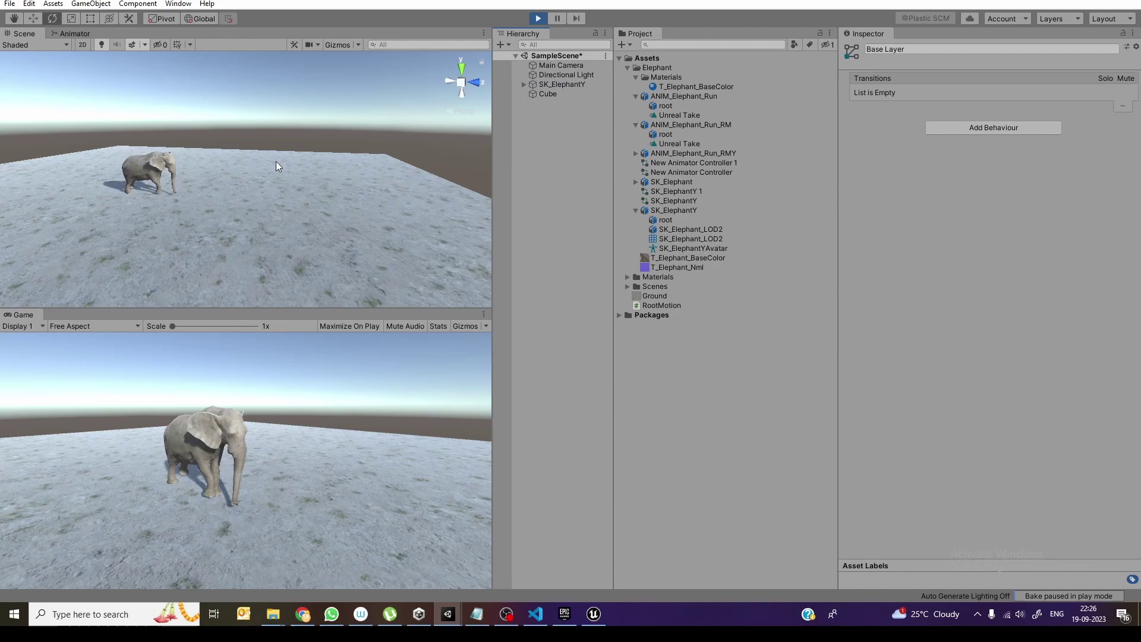
click(539, 18)
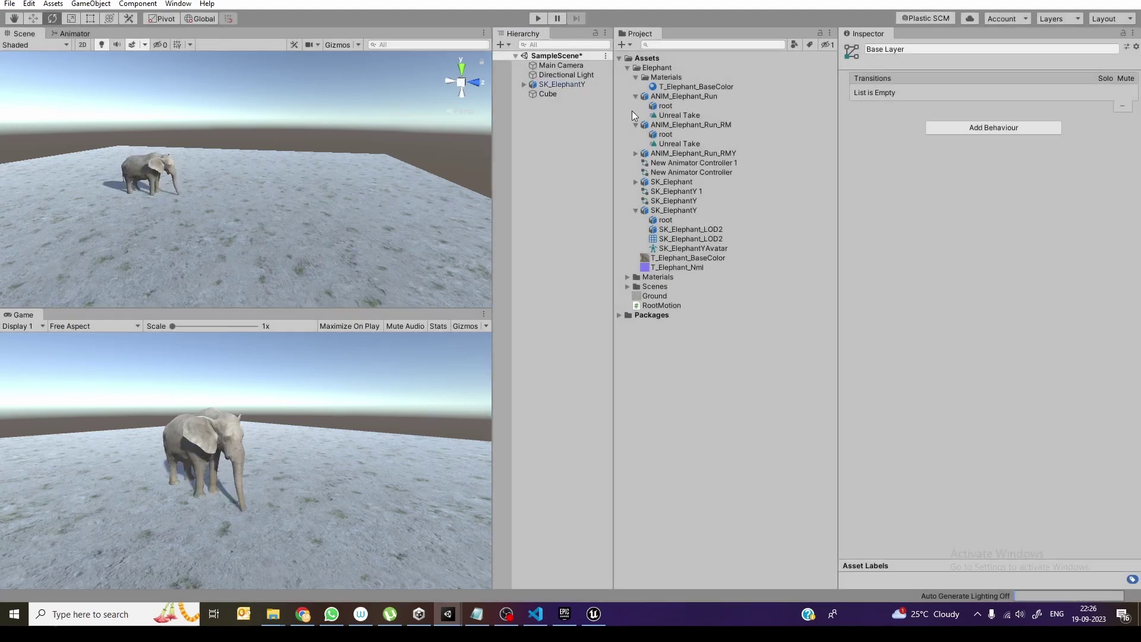
click(693, 96)
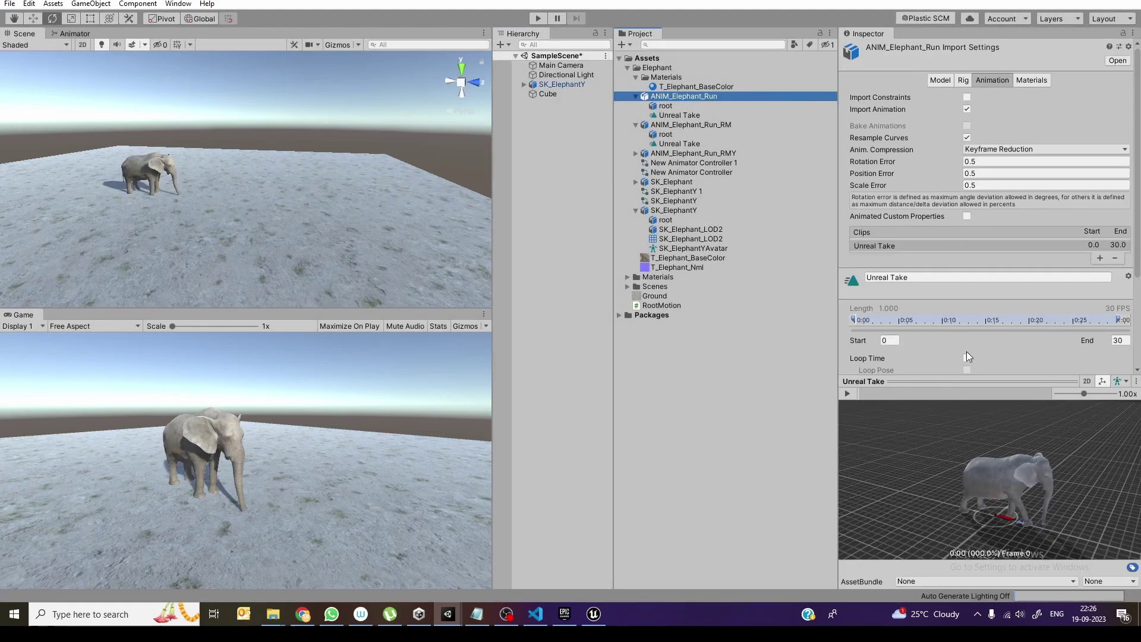
click(967, 357)
scroll(999, 338, down, 5)
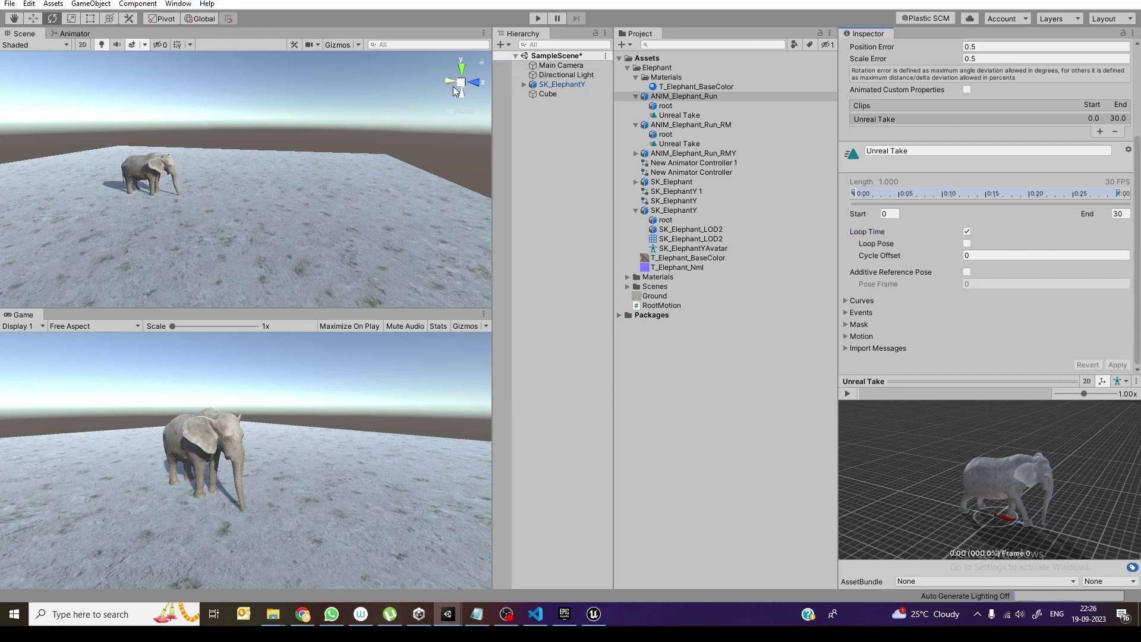
click(539, 18)
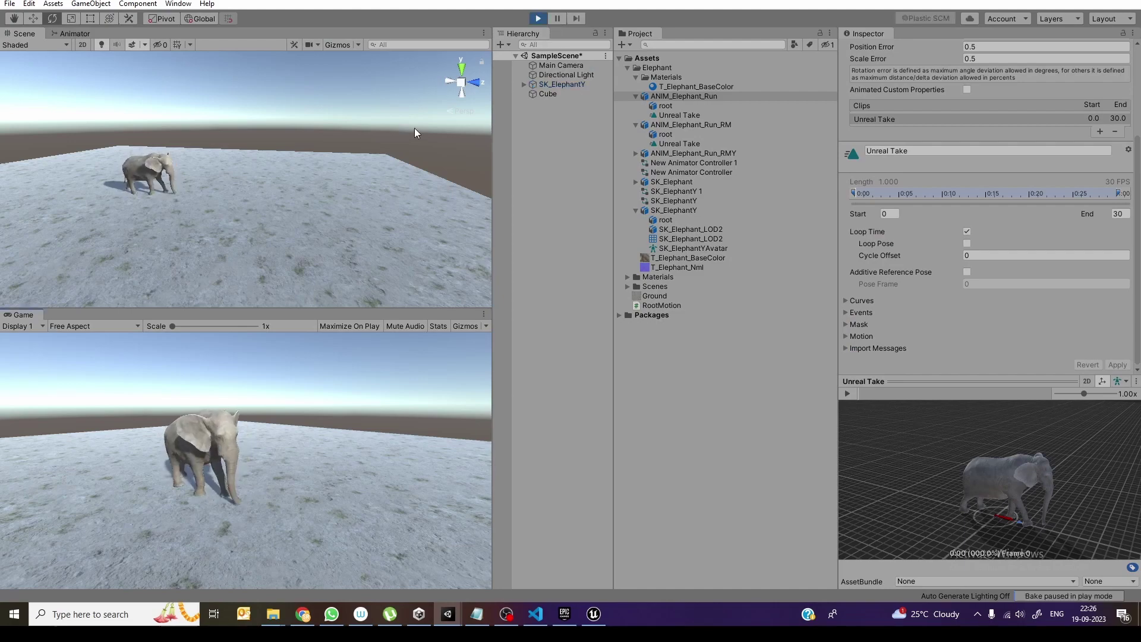
Step: Add a Float parameter 'moveForward' in SK_ElephantY's Animator Parameters list
click(536, 19)
click(584, 87)
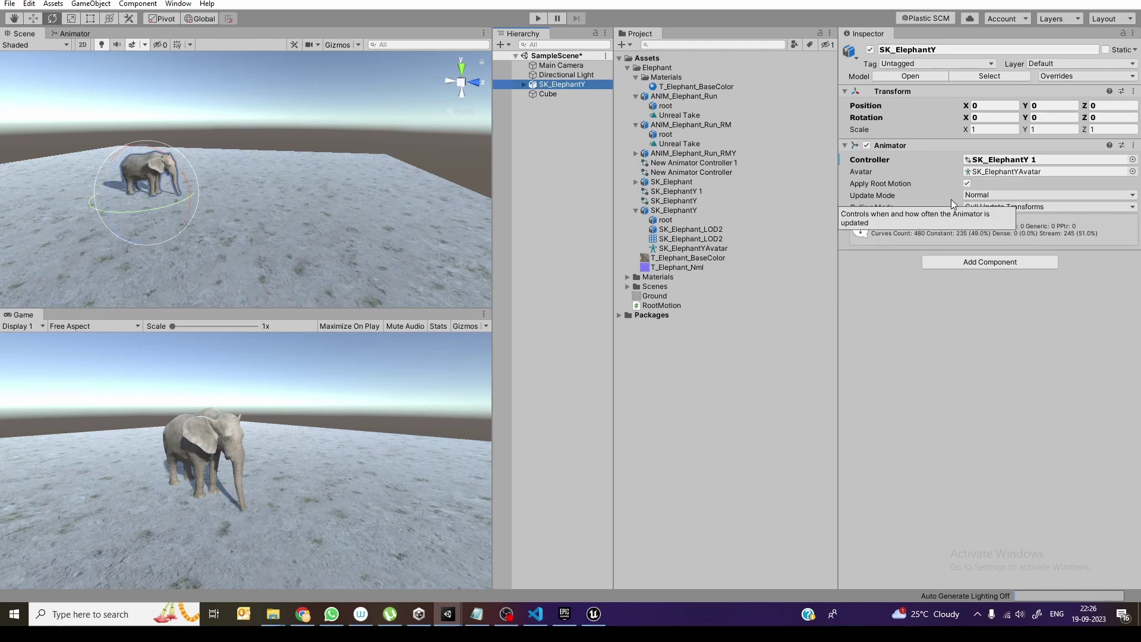
click(72, 33)
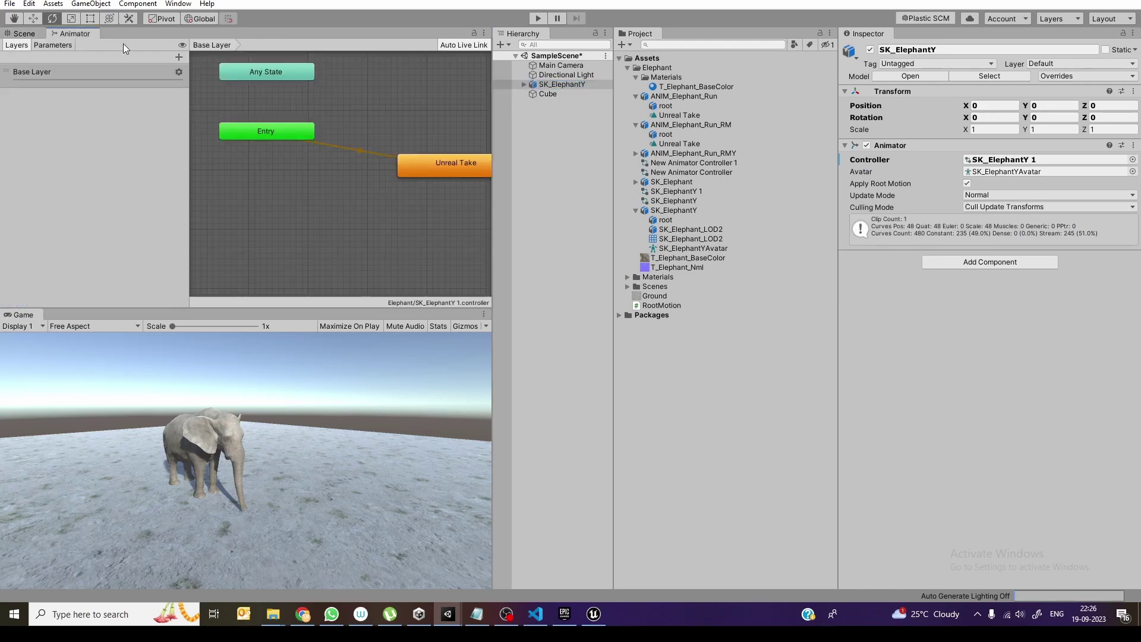
click(62, 47)
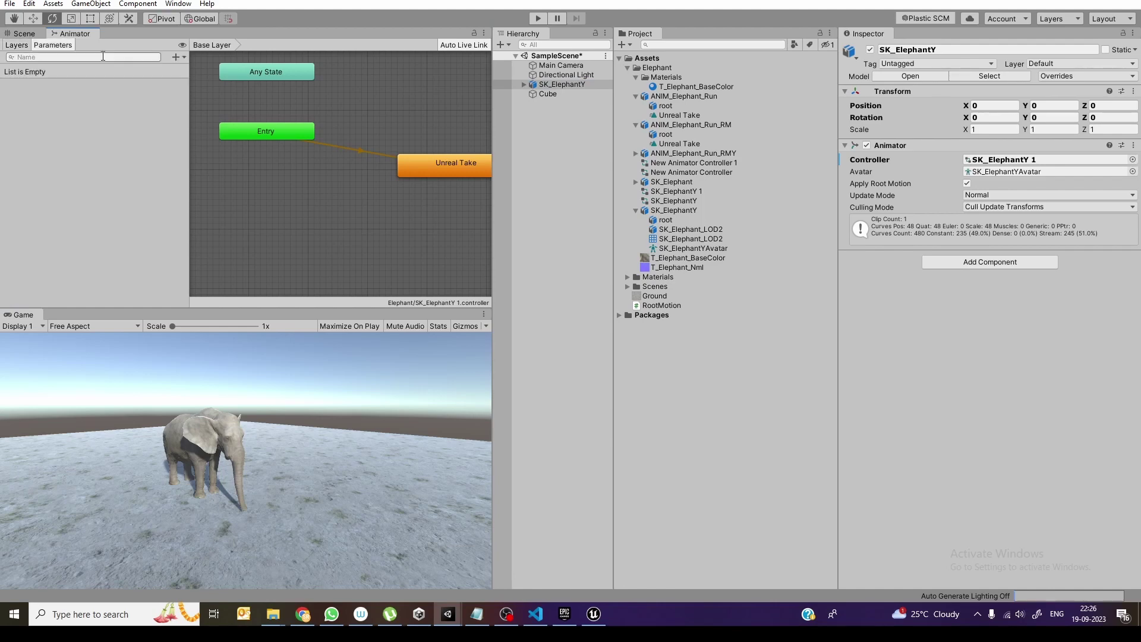
click(177, 57)
click(211, 70)
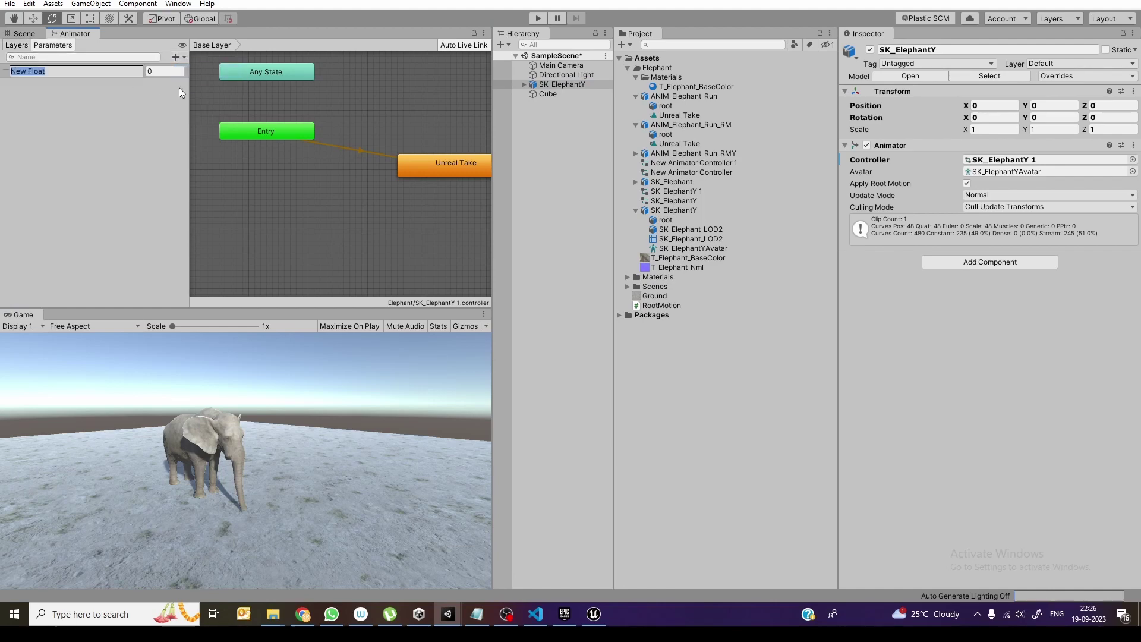
text(moveForward)
key(Return)
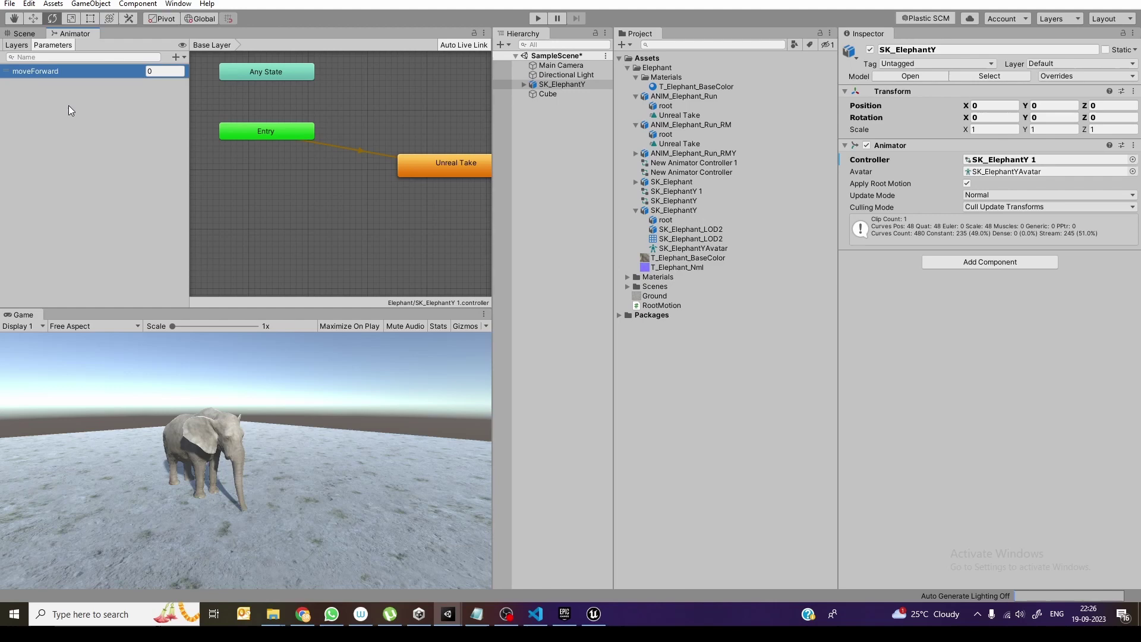
Step: Expand ANIM_Elephant_Run's Curves section and add a new curve named moveForward
click(707, 96)
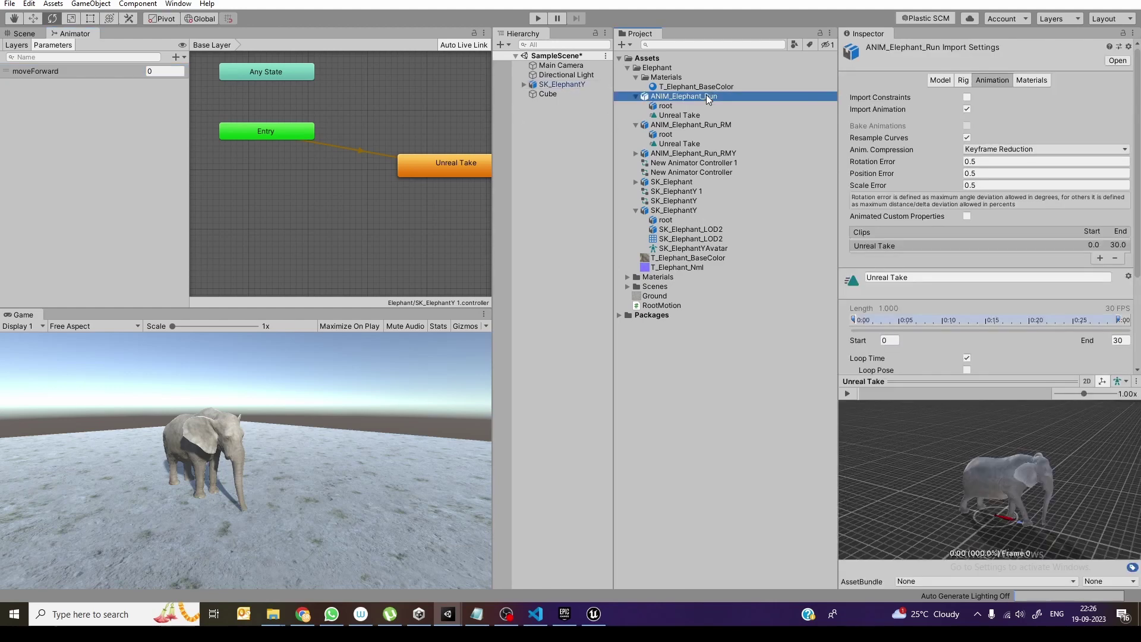
scroll(992, 269, down, 5)
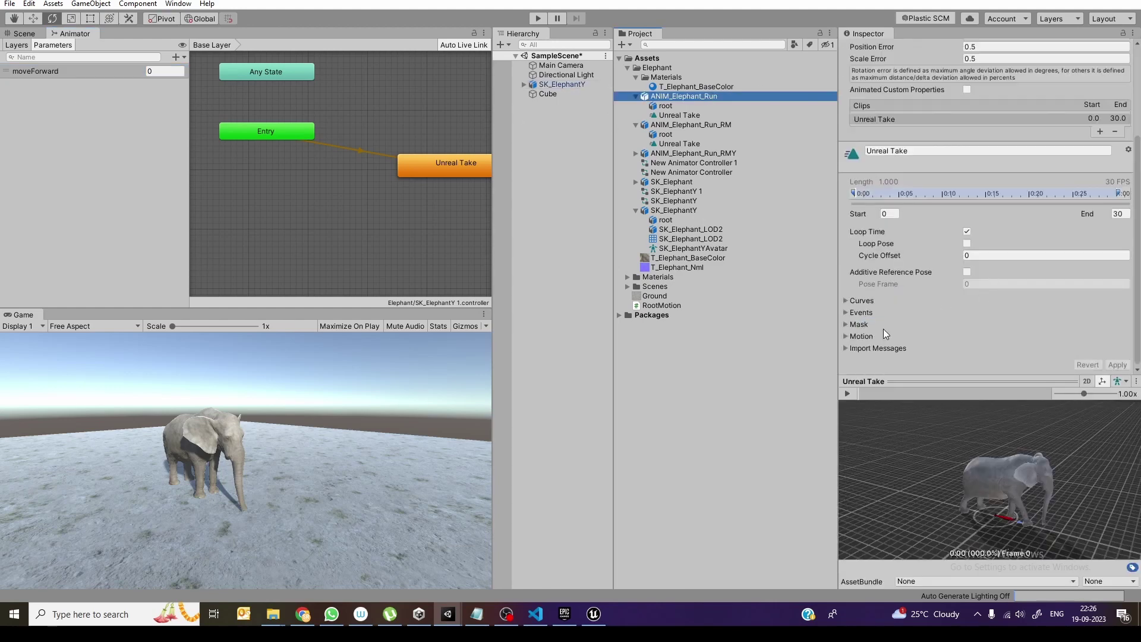
click(845, 300)
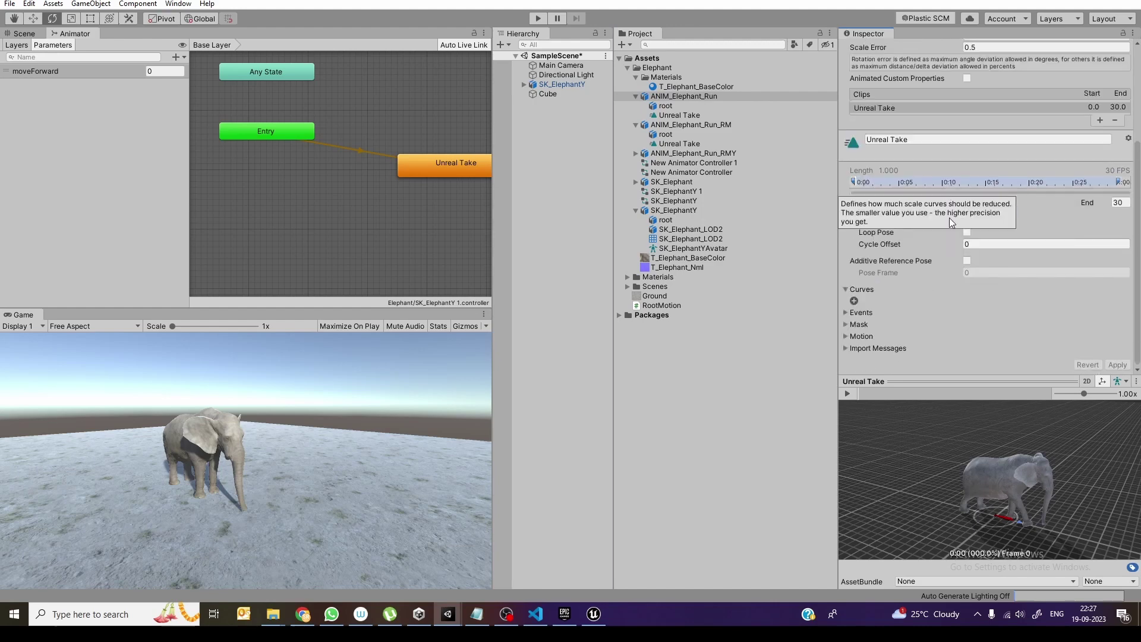
click(846, 394)
click(847, 394)
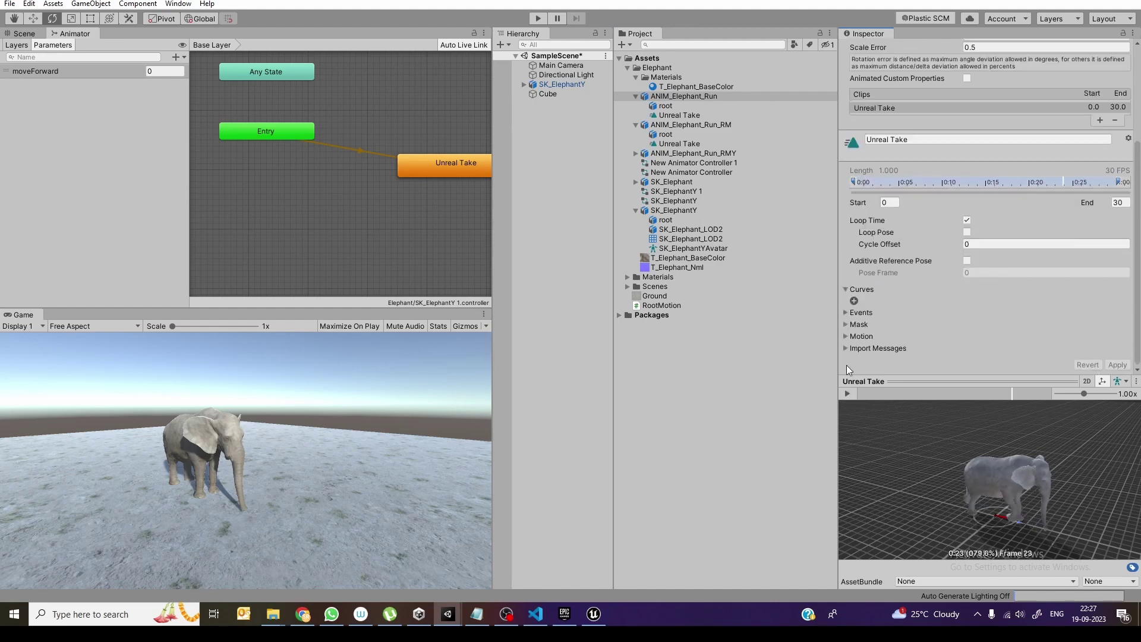
click(854, 301)
click(913, 303)
text(moveFor)
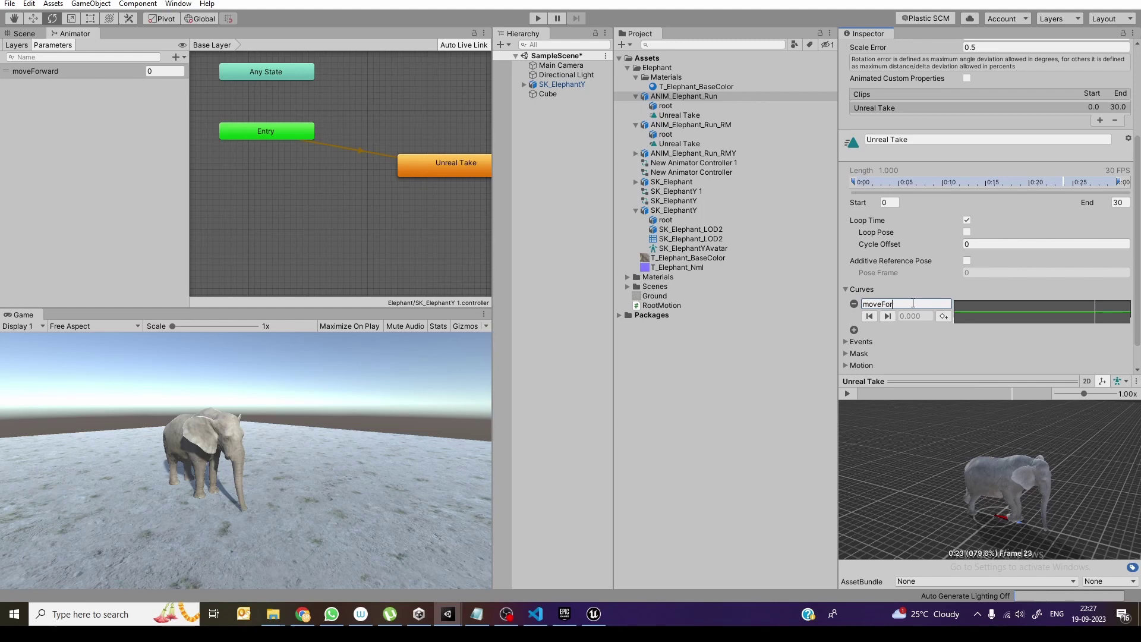
text(ward)
Step: Set the moveForward curve to a linear ramp with its end key at value 2
click(993, 316)
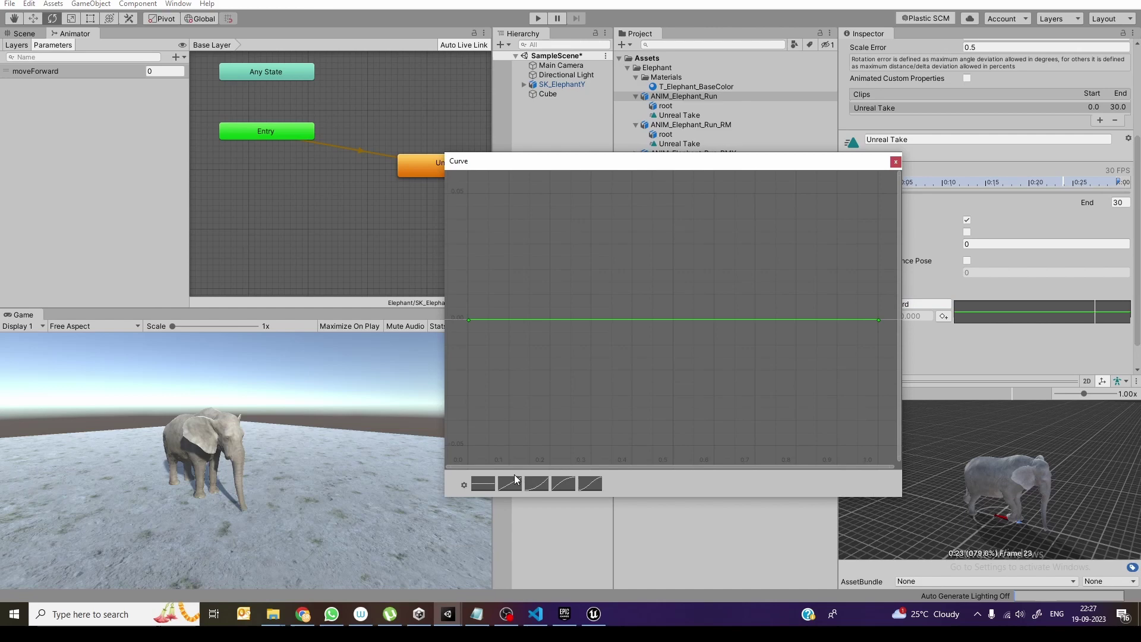
click(509, 484)
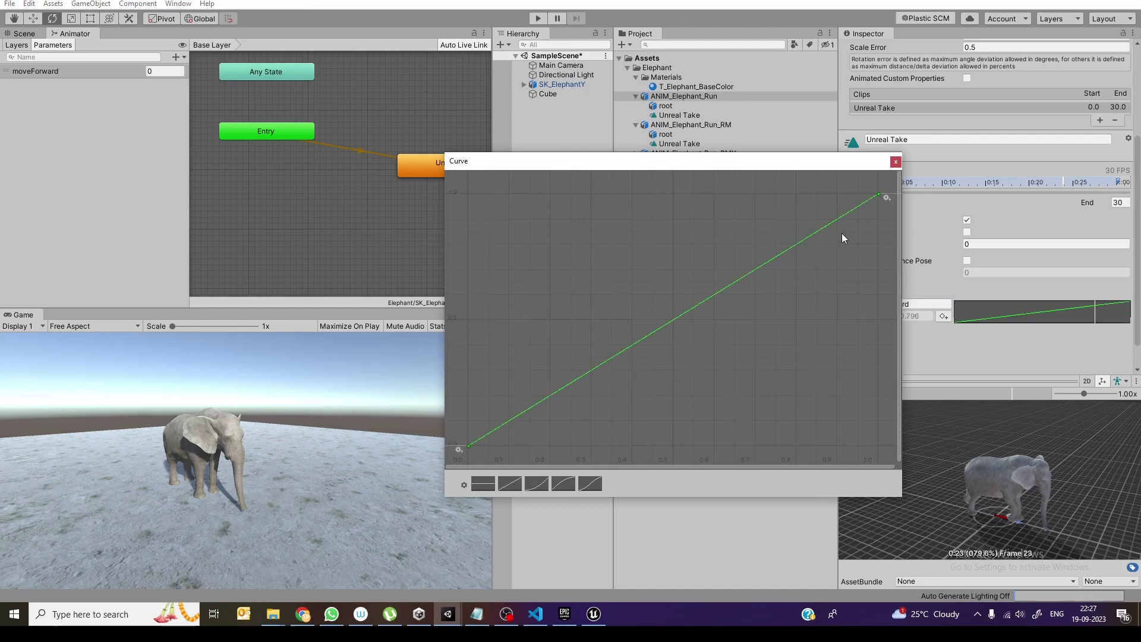
right_click(879, 194)
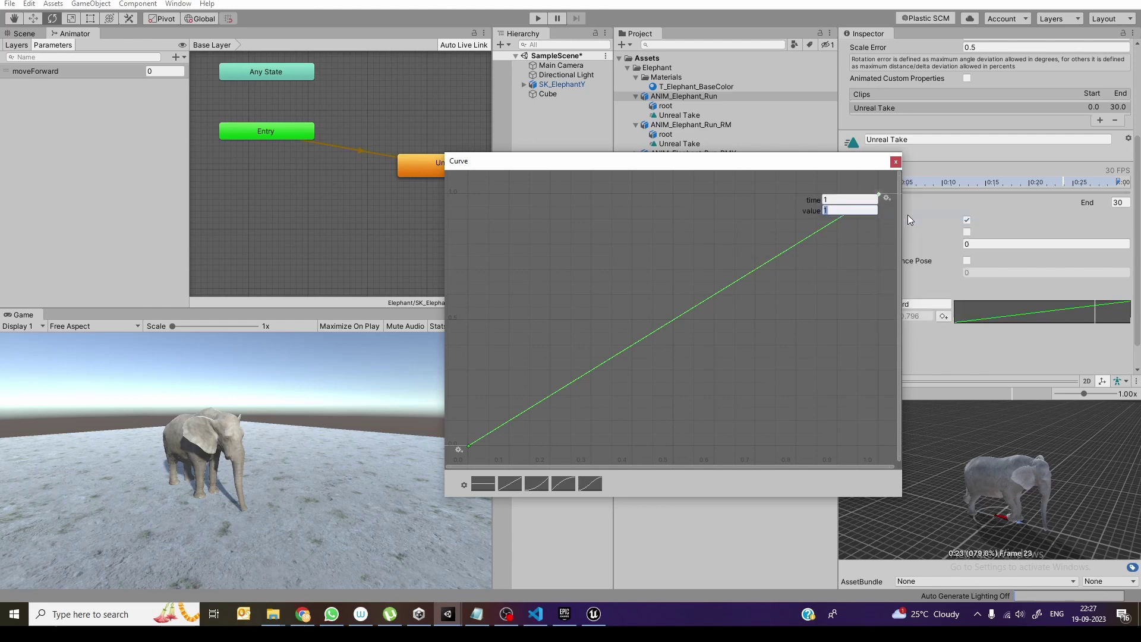
text(2)
key(Return)
key(a)
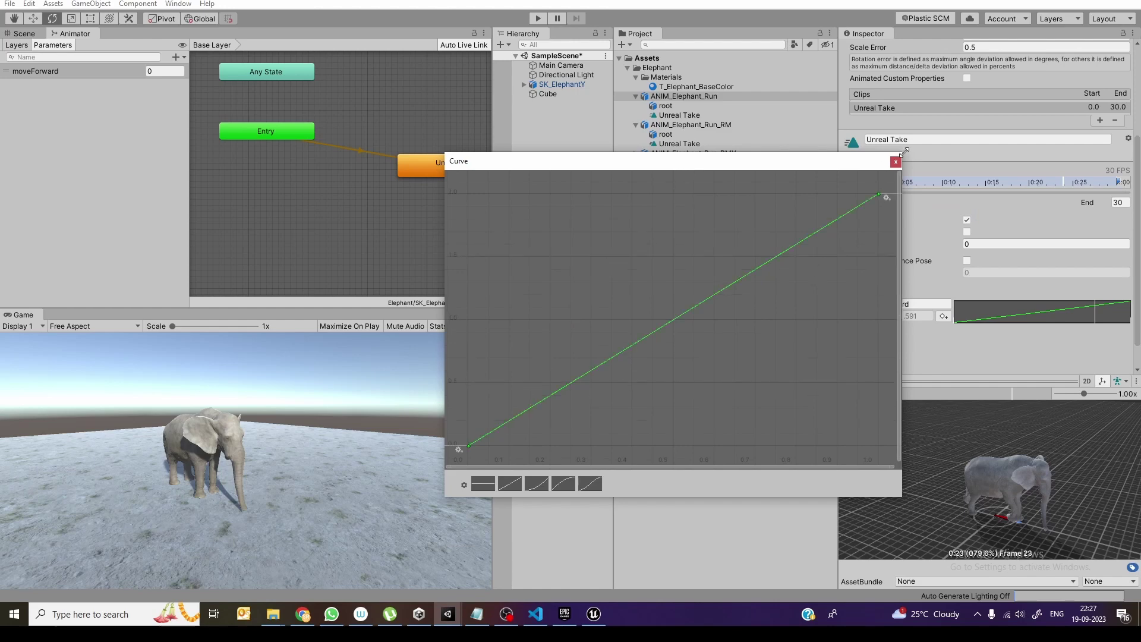
click(895, 162)
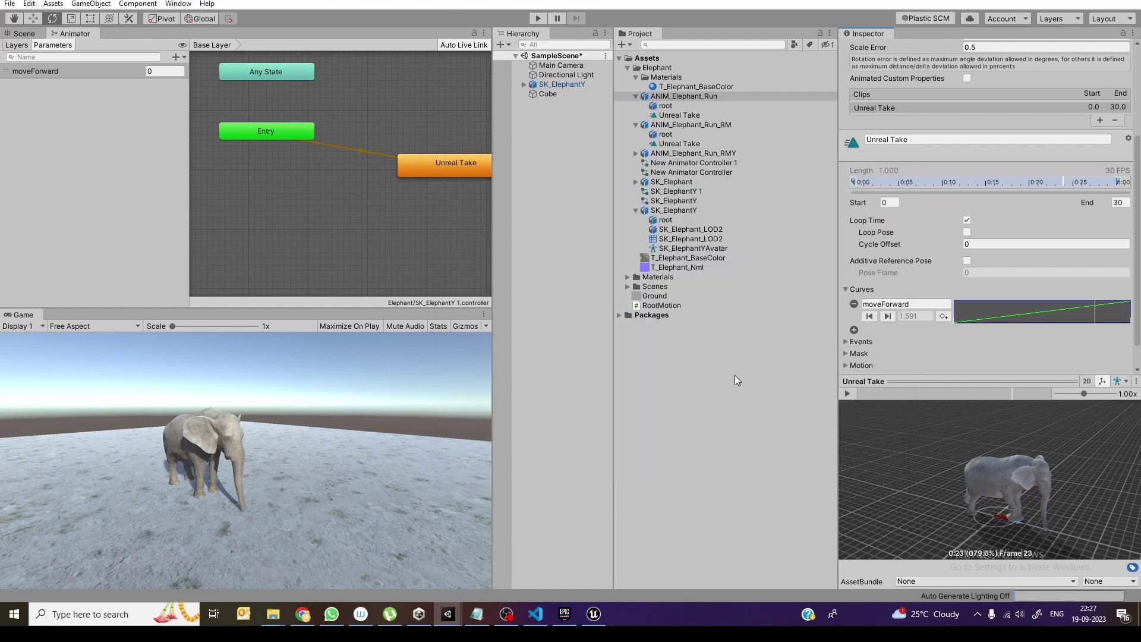
Step: Apply the moveForward curve edits to ANIM_Elephant_Run.FBX and play the scene to test the elephant
click(716, 361)
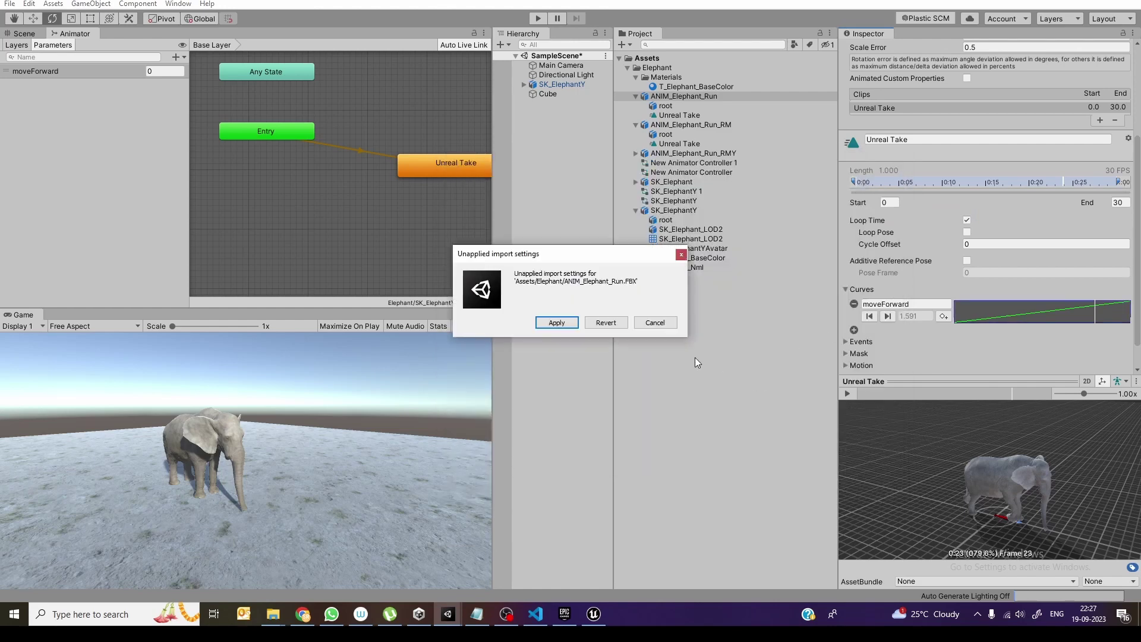
click(563, 326)
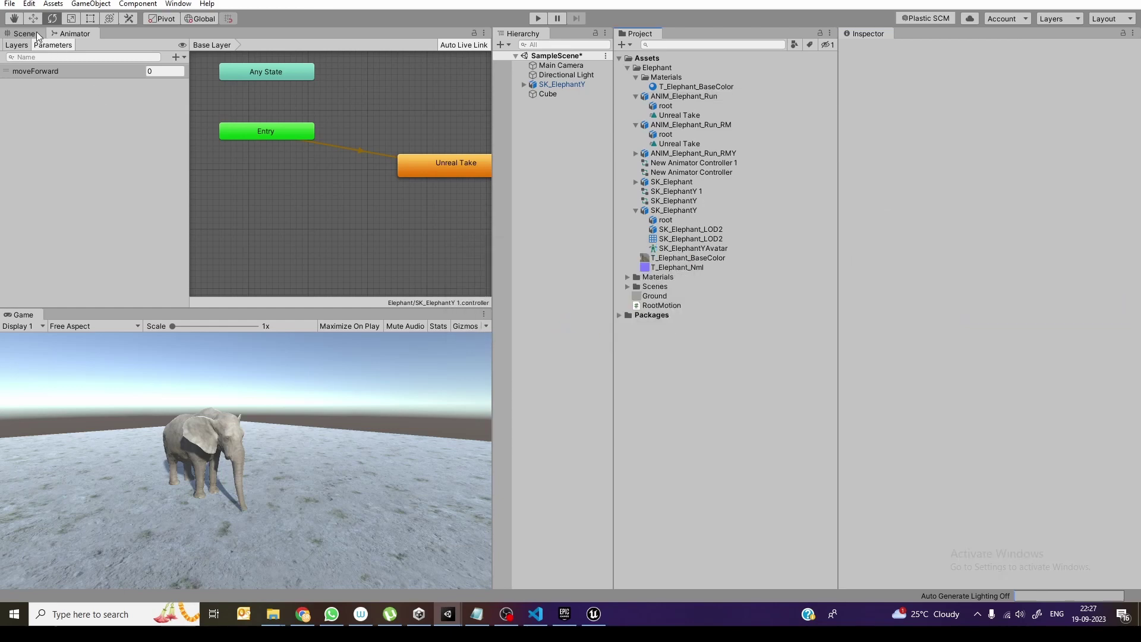
click(26, 34)
click(546, 18)
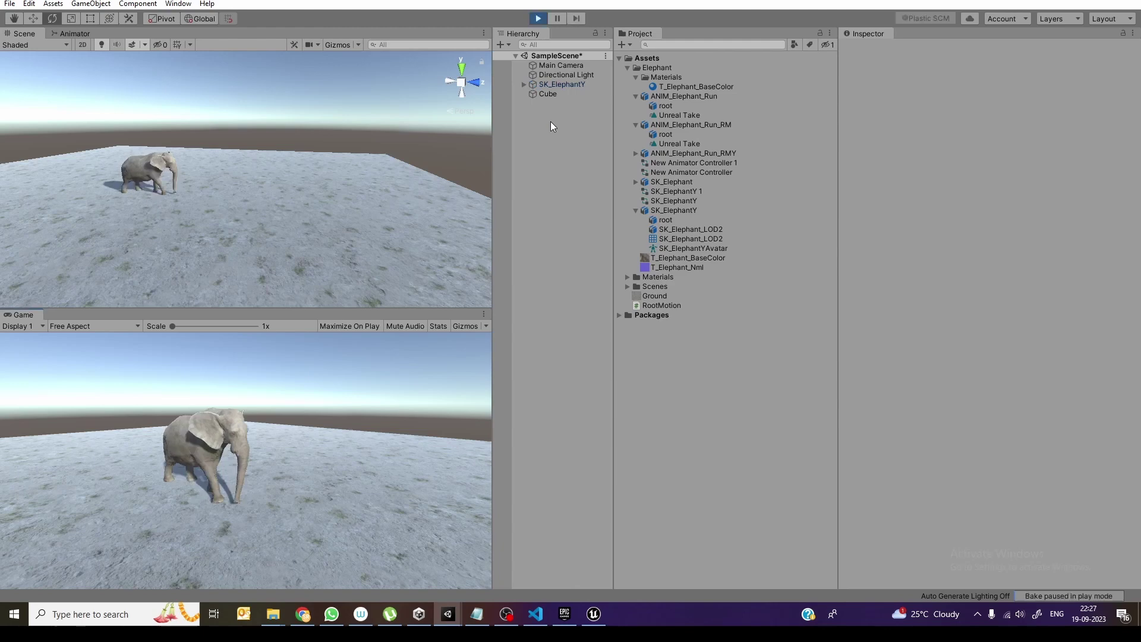
Step: Stop Play mode, go back to the Animator graph and view ANIM_Elephant_Run's import settings
click(538, 18)
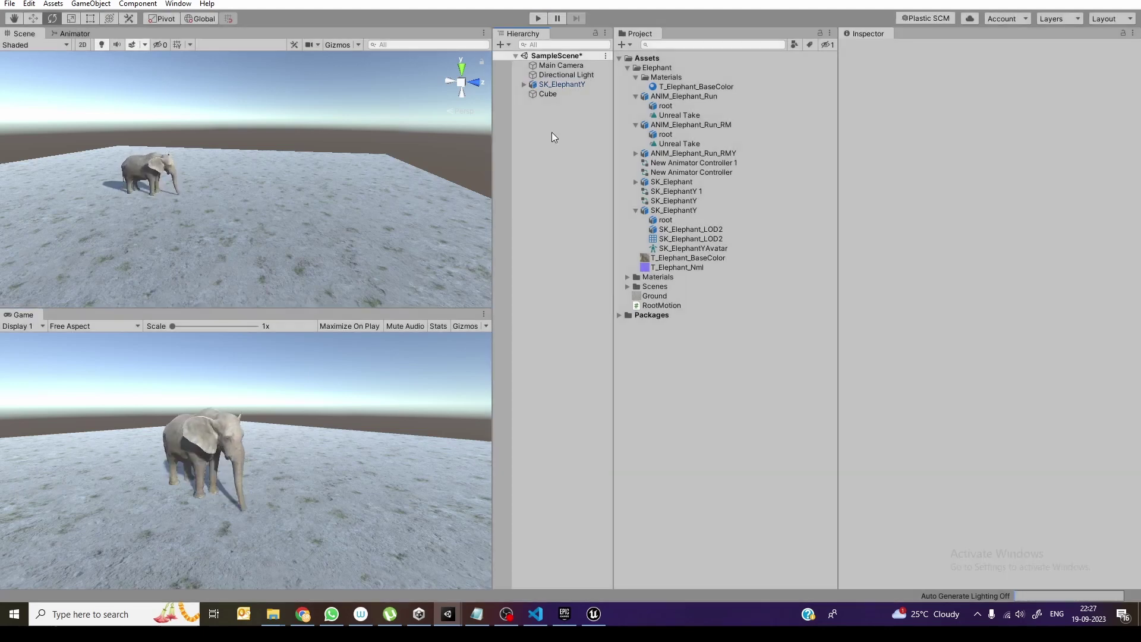
click(71, 33)
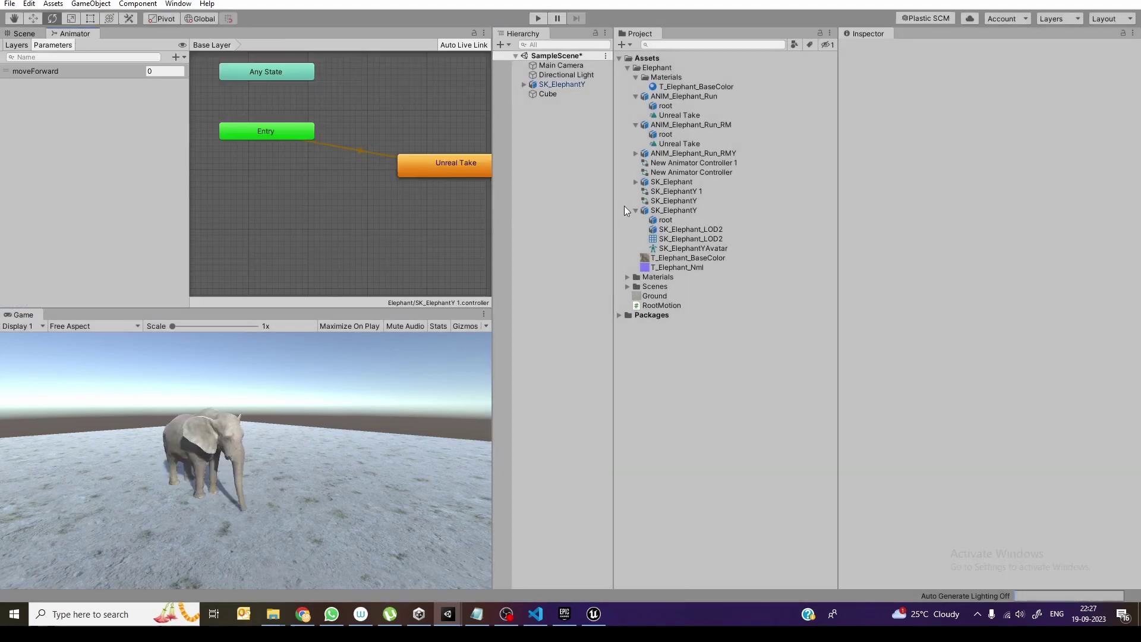
click(701, 99)
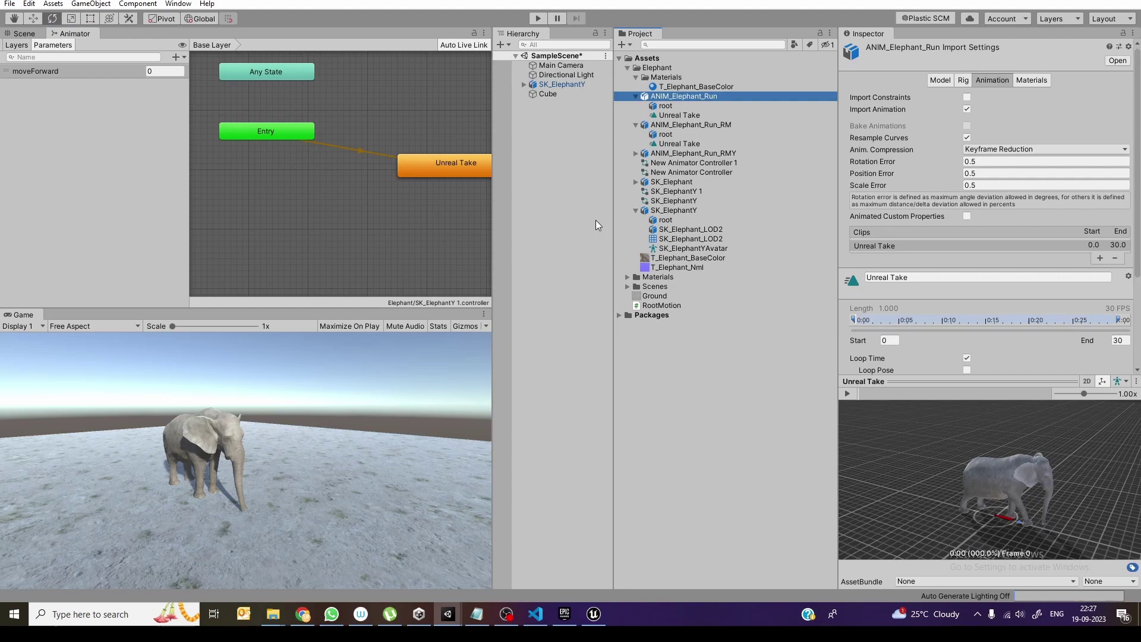
click(544, 224)
Step: Open RootMotion.cs maximized in VS Code and review the line fetching the Animator component
click(675, 305)
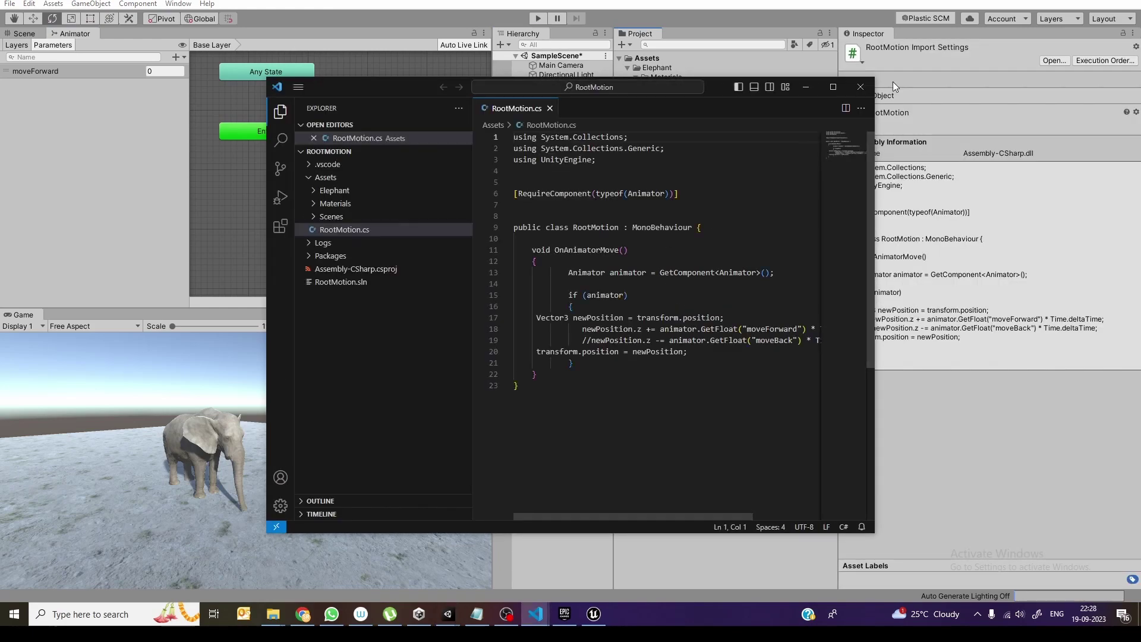
click(832, 87)
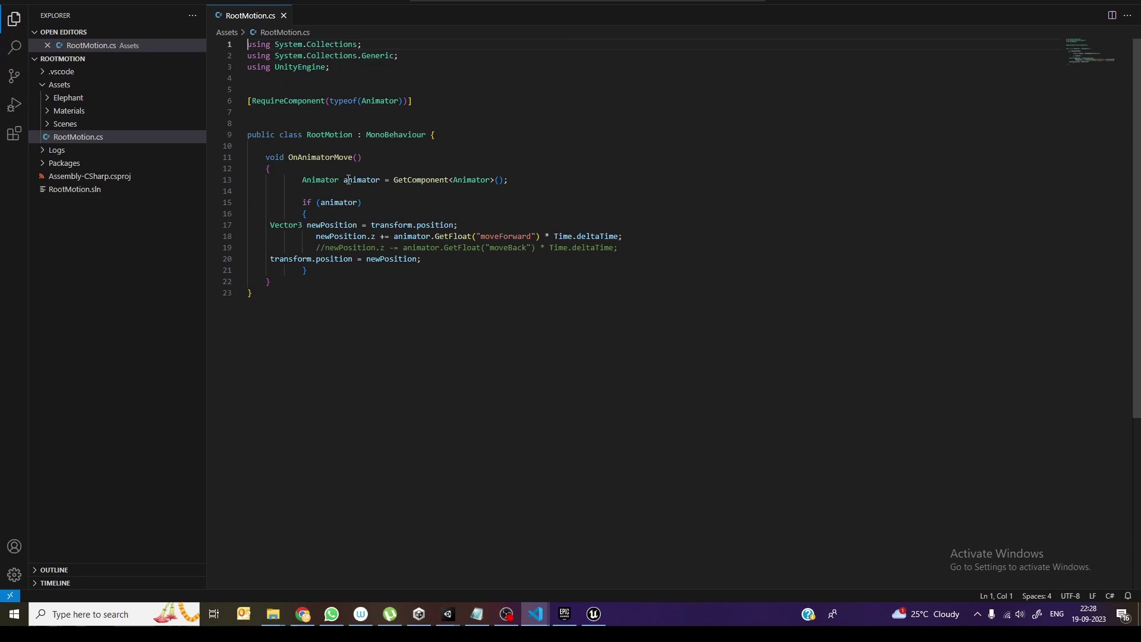
drag(302, 179, 510, 179)
click(350, 317)
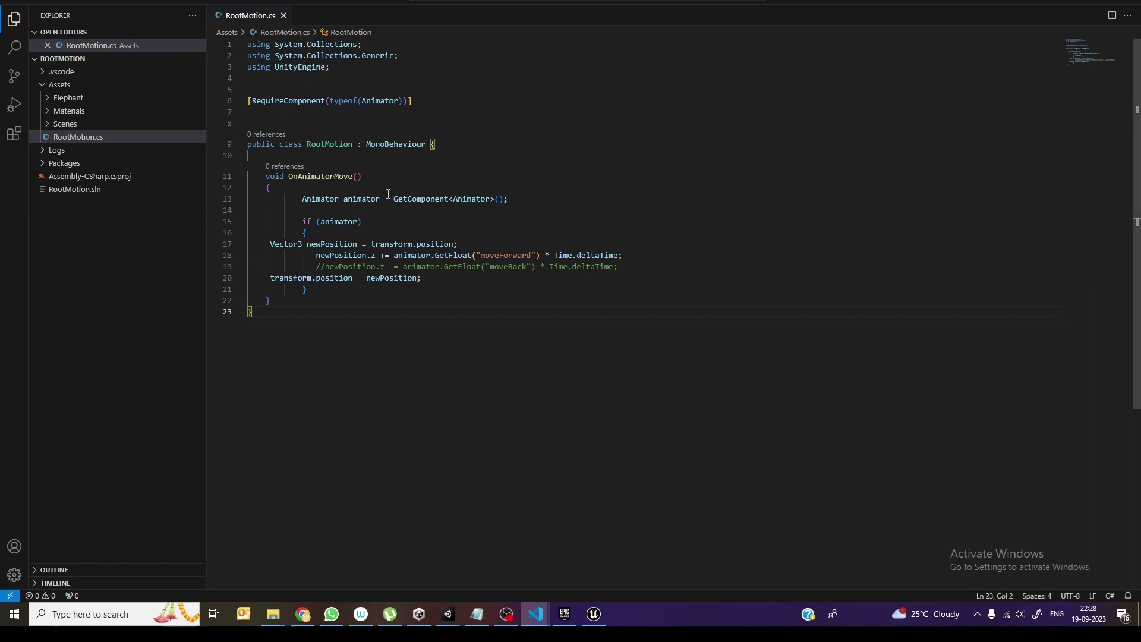
Step: Close VS Code, attach the RootMotion script to SK_ElephantY, and return to the Scene view
click(283, 15)
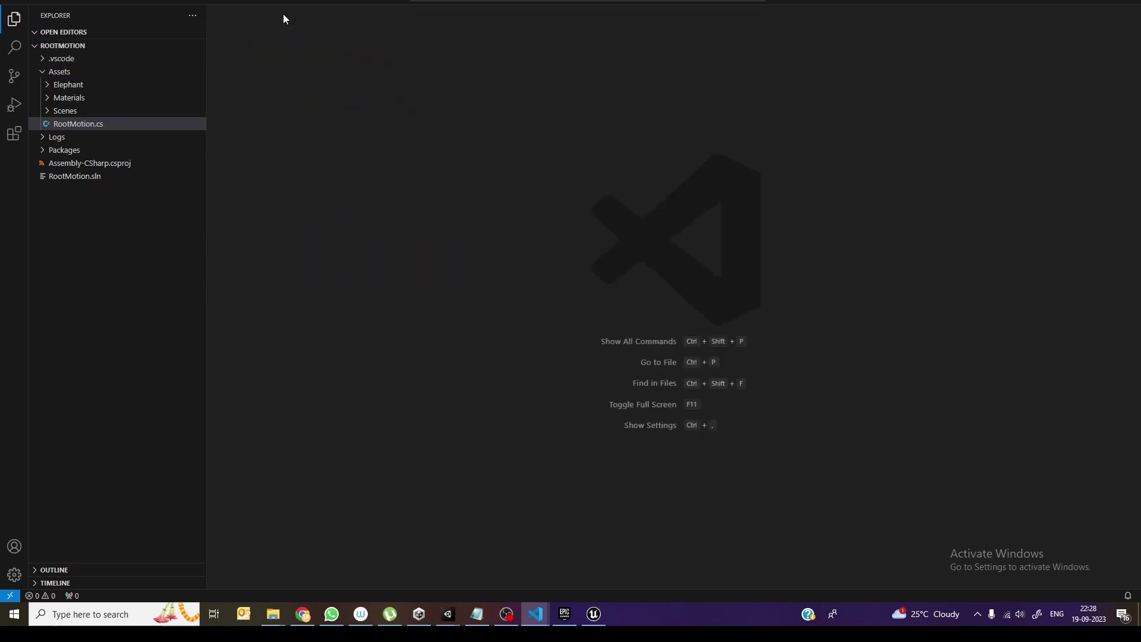
click(1127, 2)
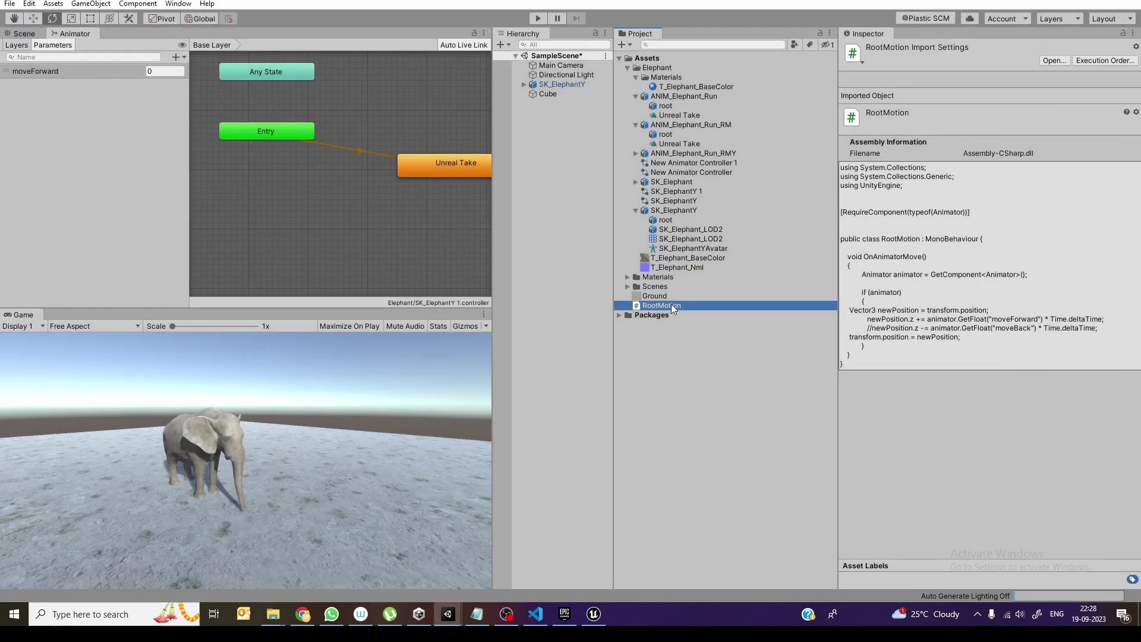
drag(668, 307, 570, 89)
click(572, 84)
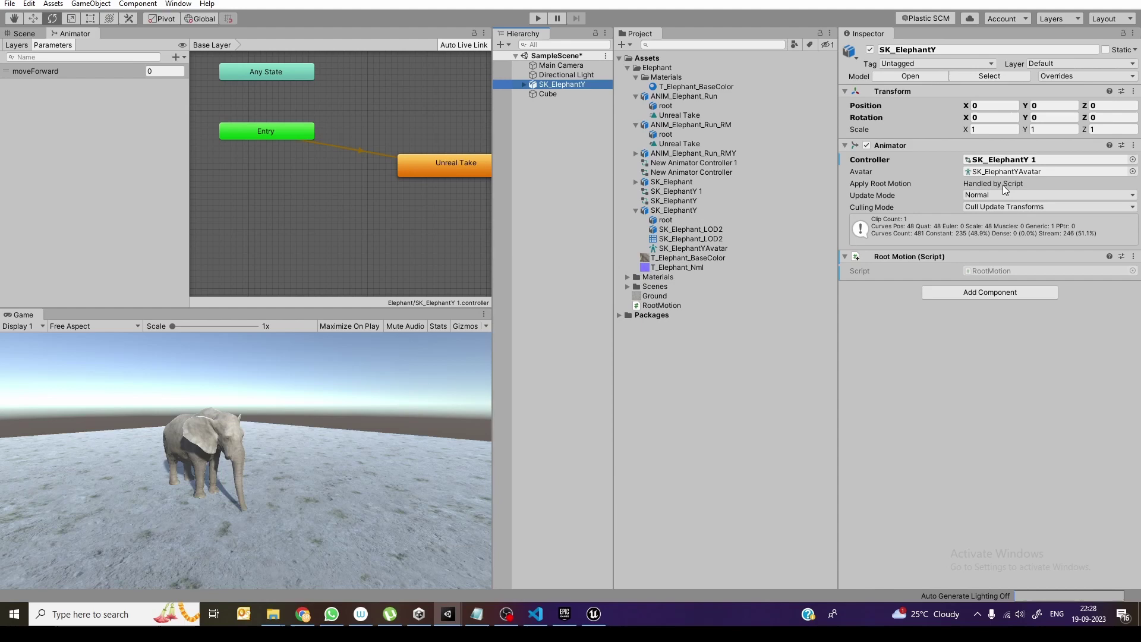
click(24, 33)
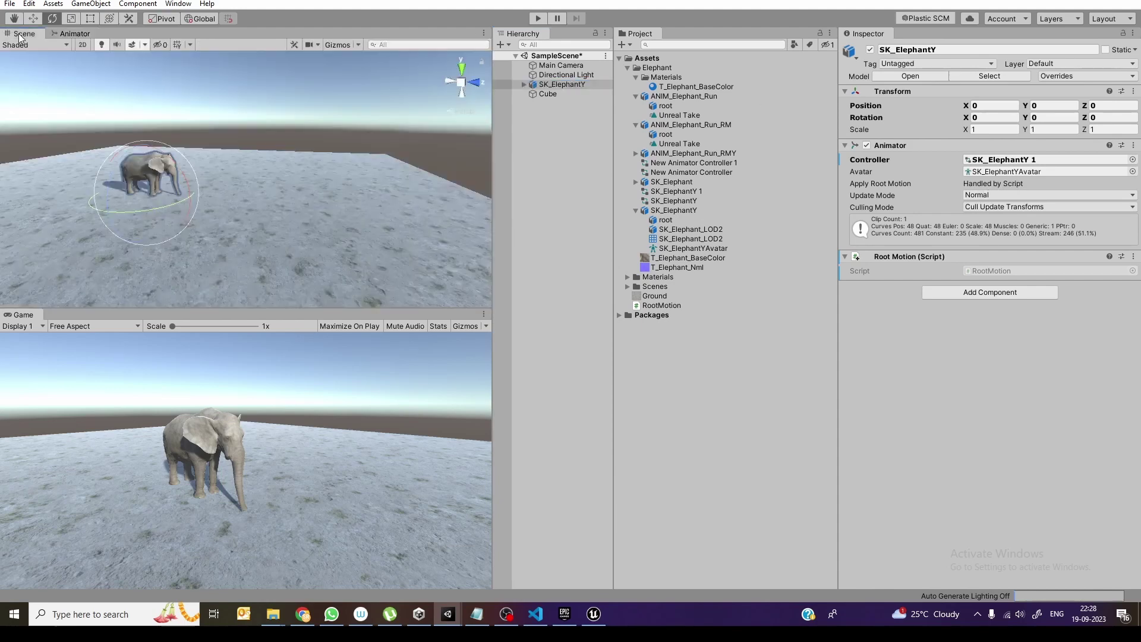
Step: Deselect the elephant and start Play mode to watch it walk forward
click(530, 122)
click(538, 18)
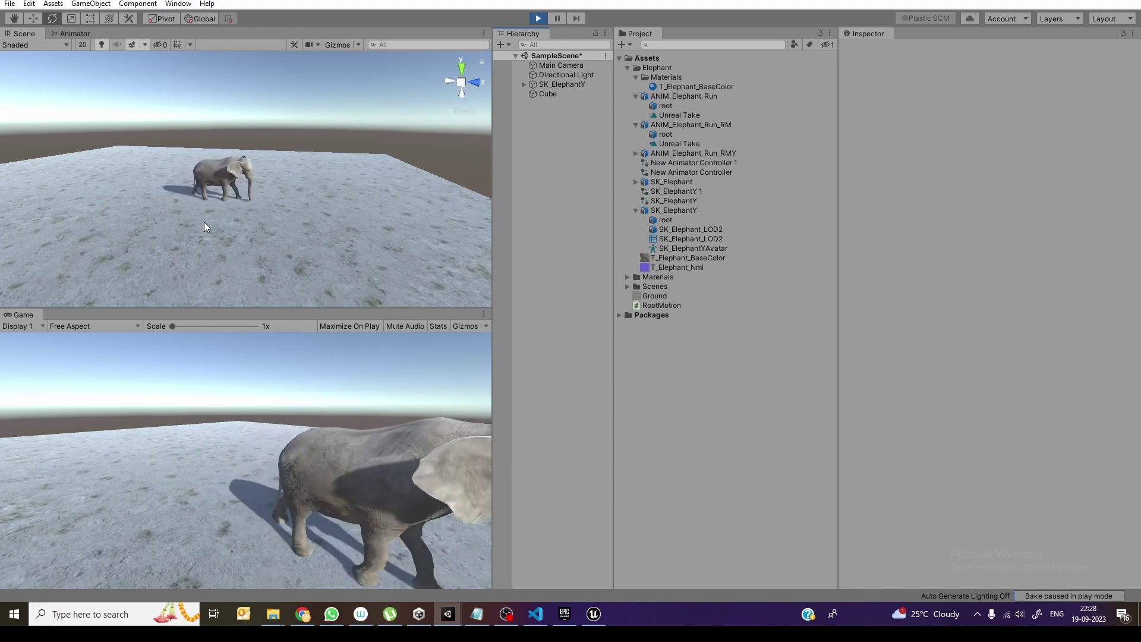
Step: Stop playback and set the end key of ANIM_Elephant_Run's moveForward curve to 5
click(537, 19)
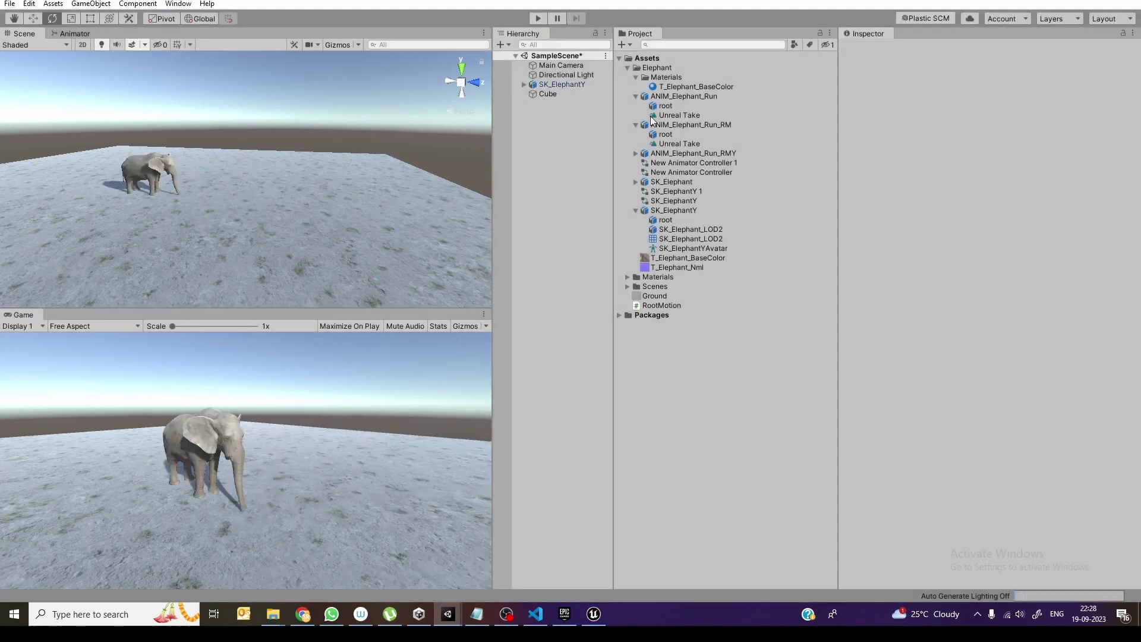
click(715, 96)
scroll(954, 289, down, 5)
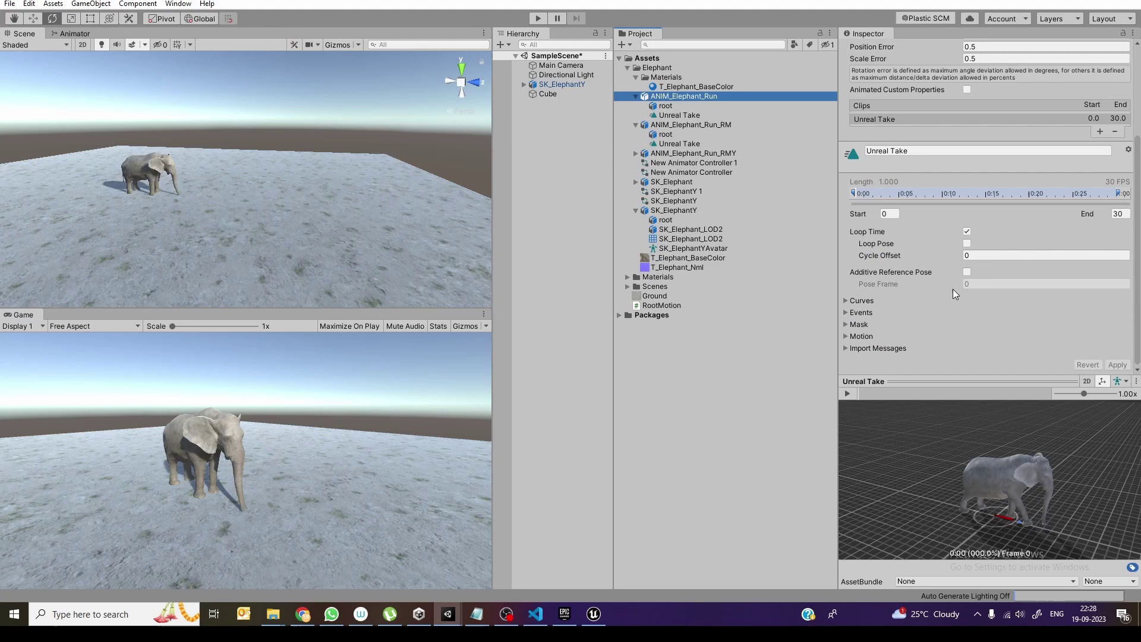
click(845, 301)
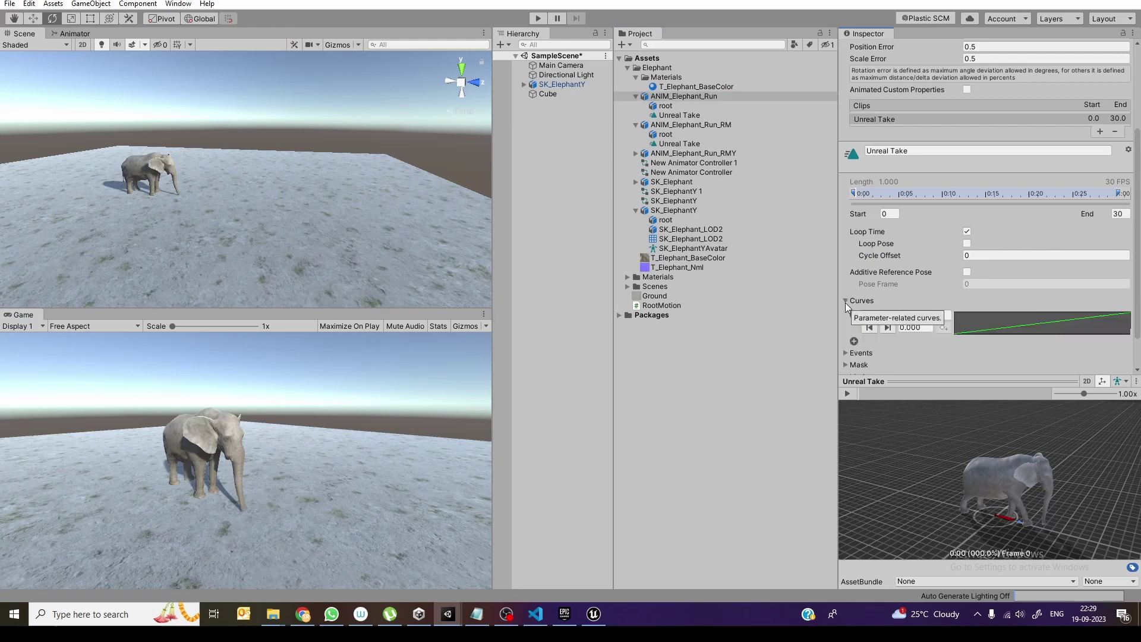
click(1032, 324)
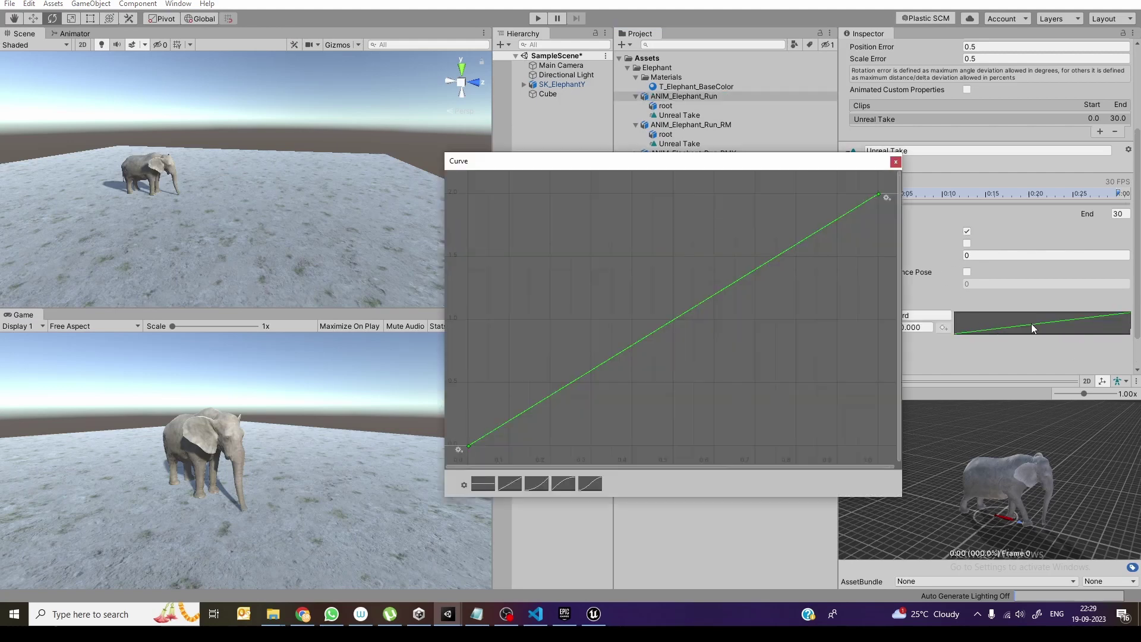
right_click(877, 195)
click(896, 211)
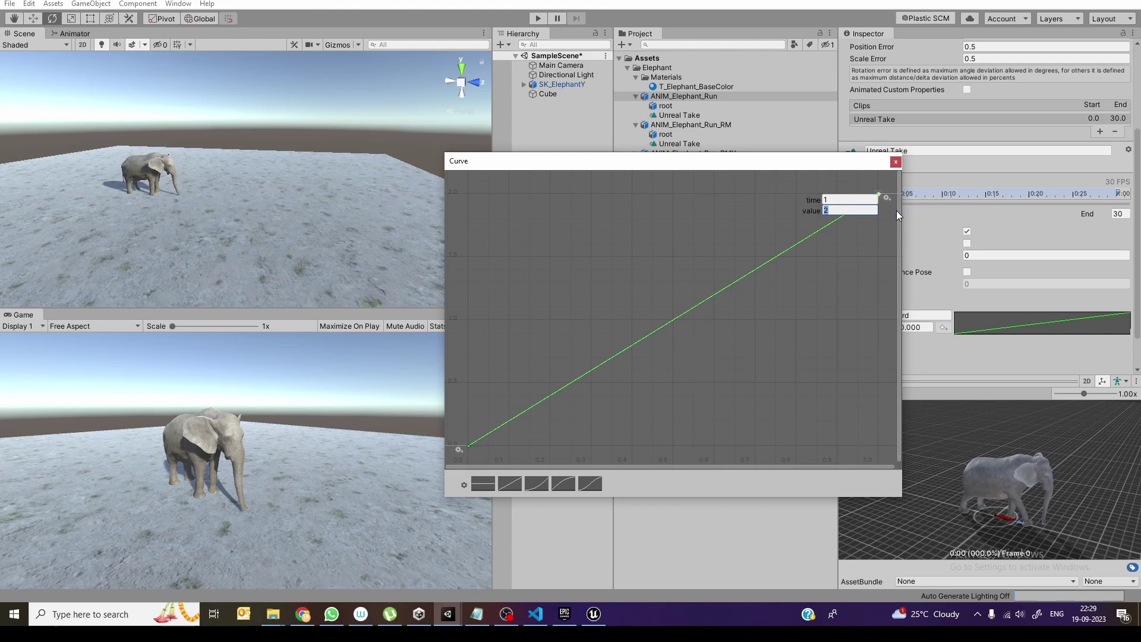
text(5)
key(Return)
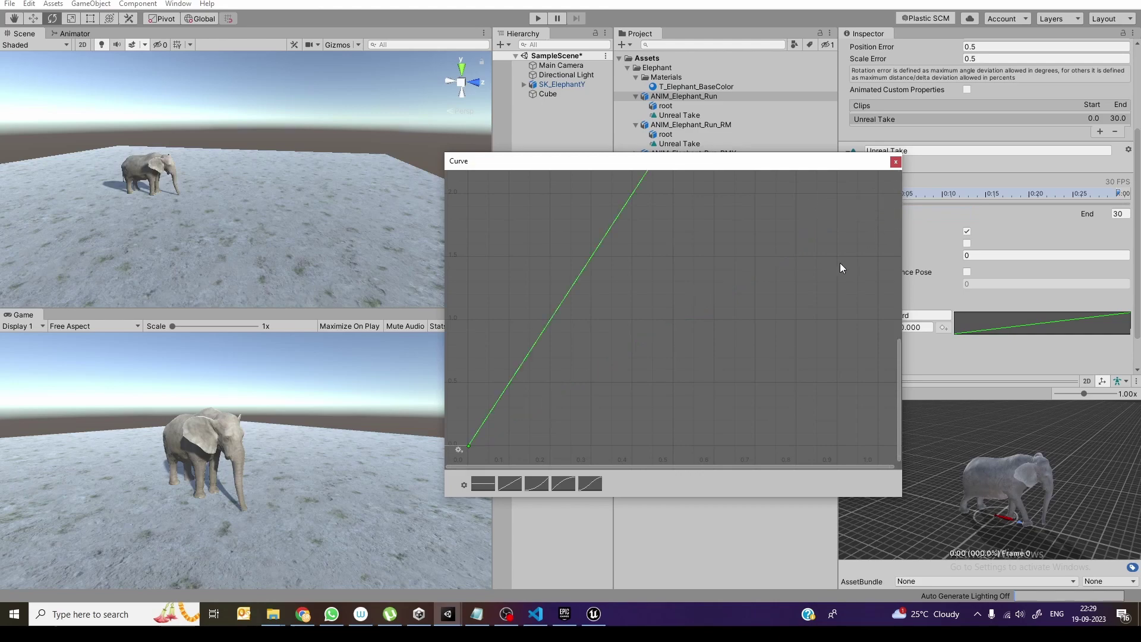
click(895, 162)
scroll(1067, 269, down, 2)
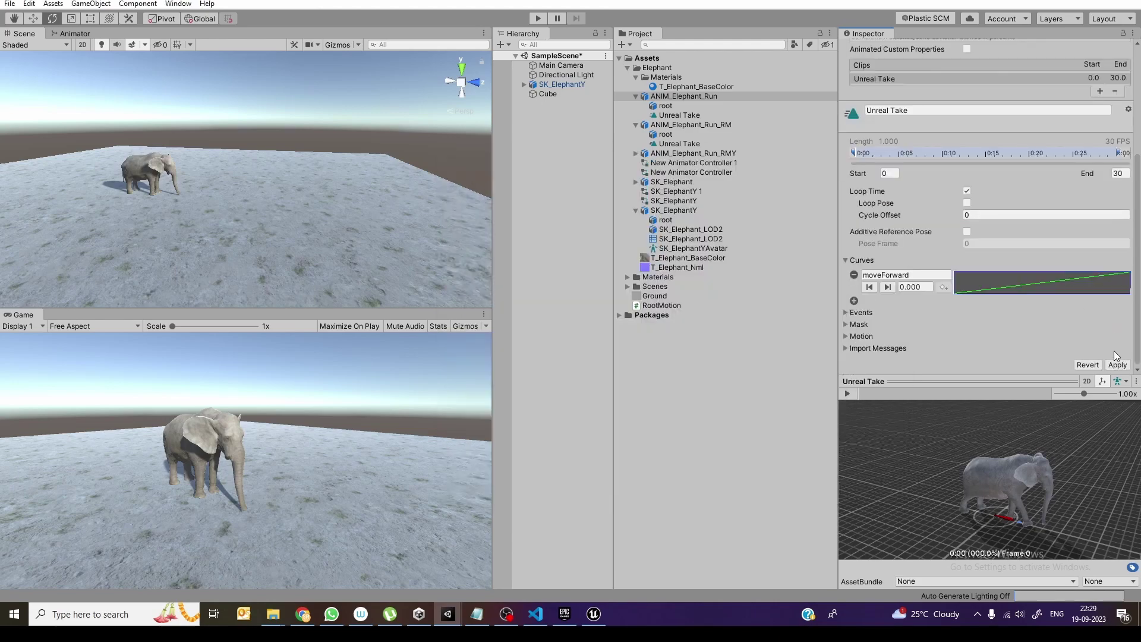
Step: Play the scene to check the steeper moveForward curve, then stop playback
click(539, 18)
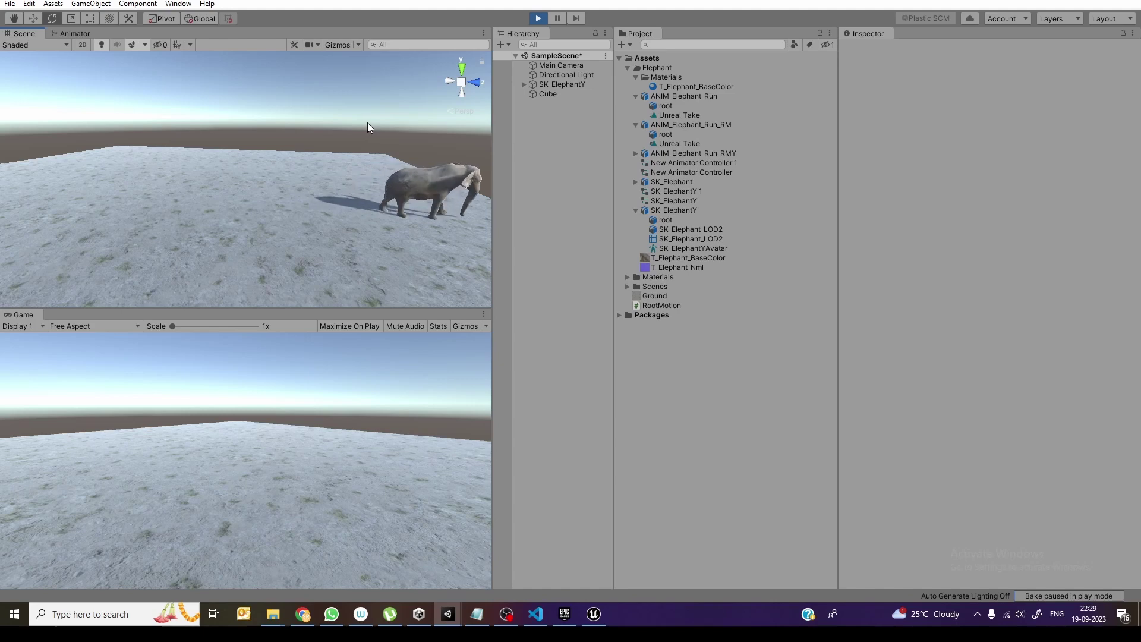
click(539, 18)
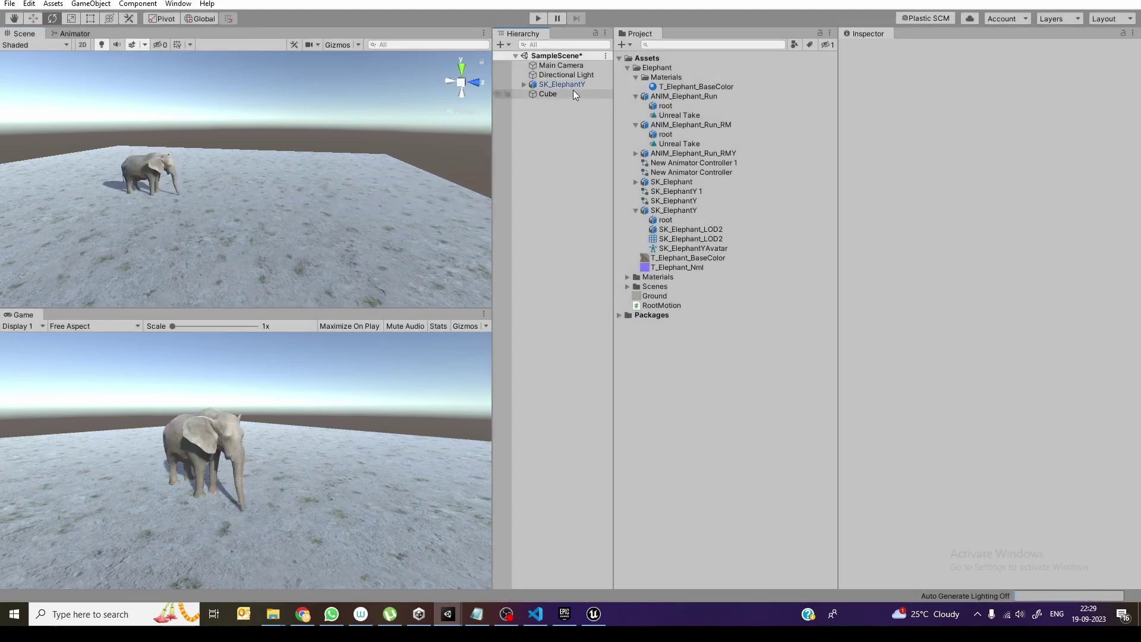
Step: Open ANIM_Elephant_Run's moveForward curve and replace the straight line with the ease-in-out preset
click(688, 98)
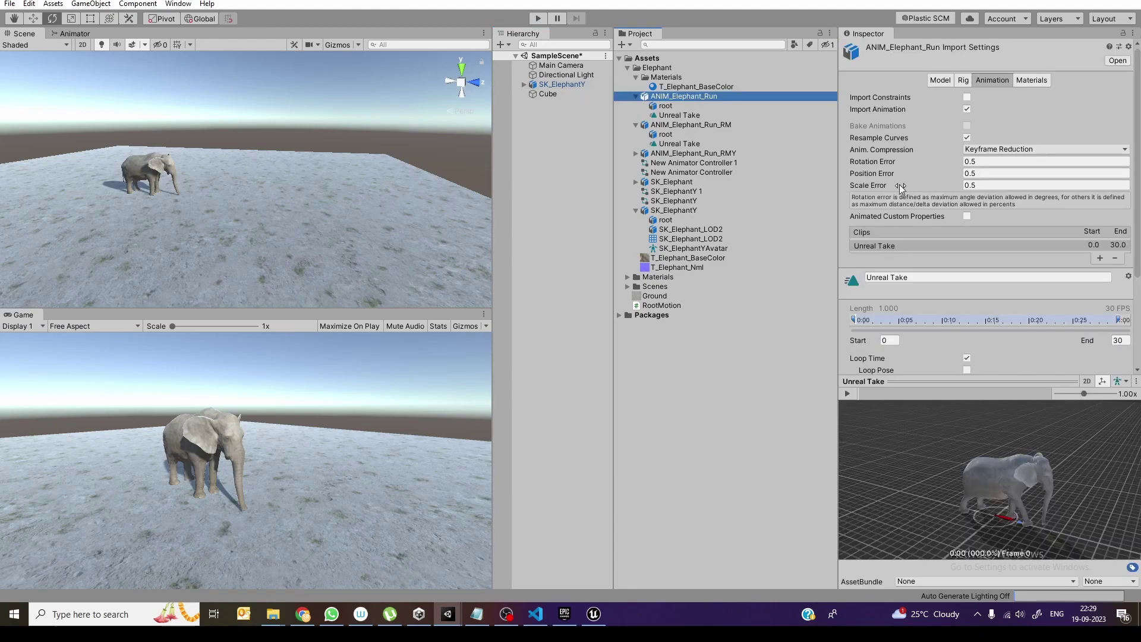
scroll(969, 315, down, 5)
click(861, 301)
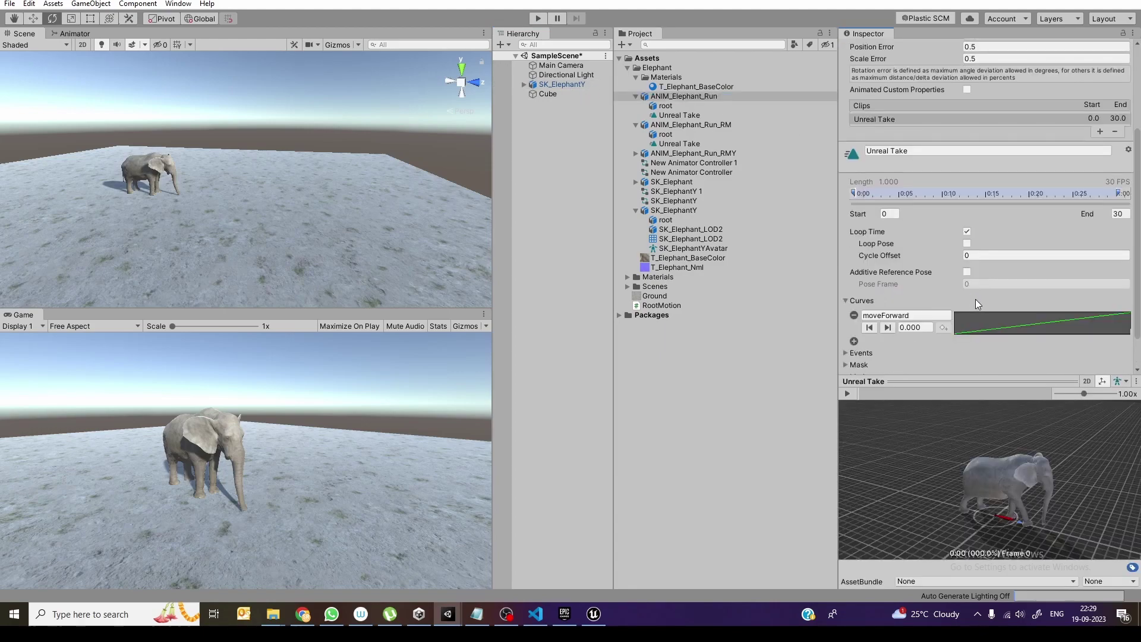
scroll(1004, 295, down, 2)
click(1035, 290)
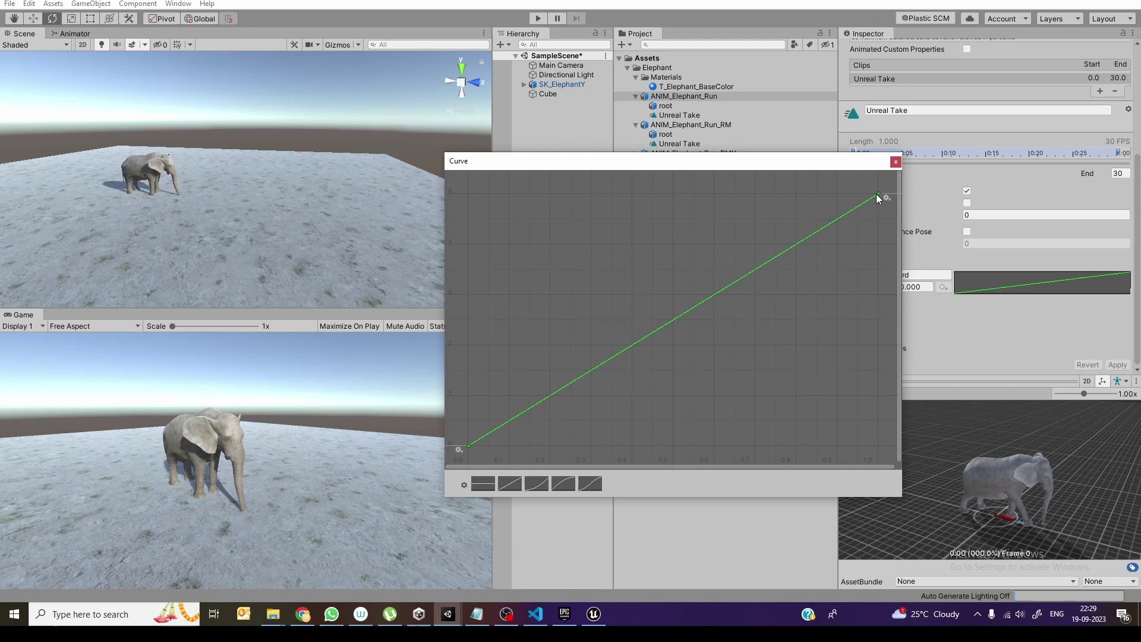
drag(877, 194, 851, 201)
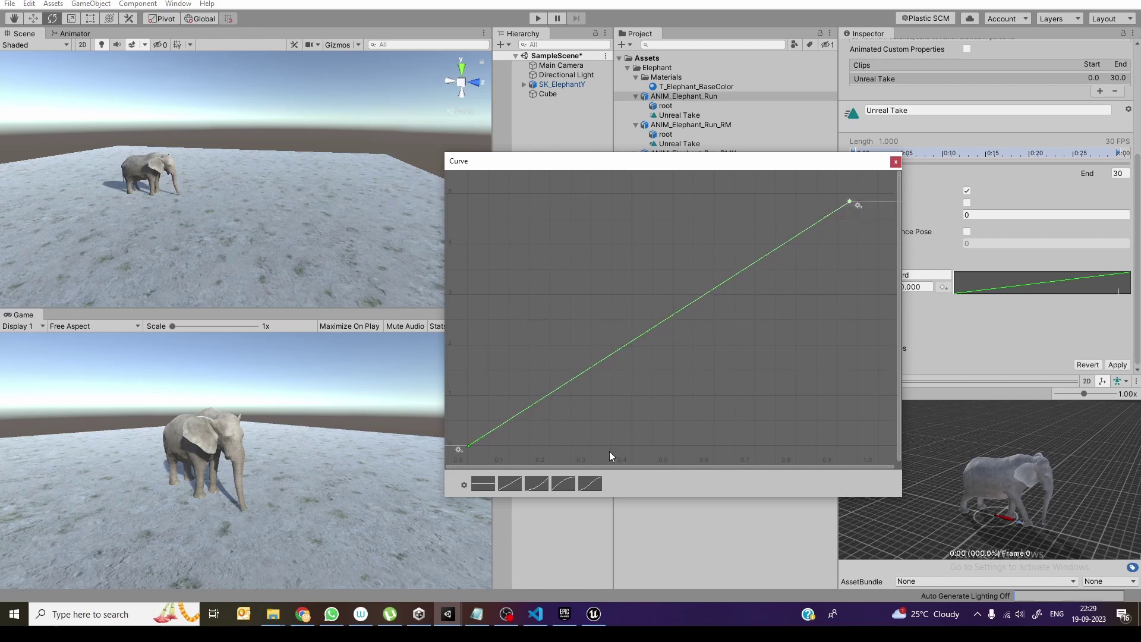
click(588, 483)
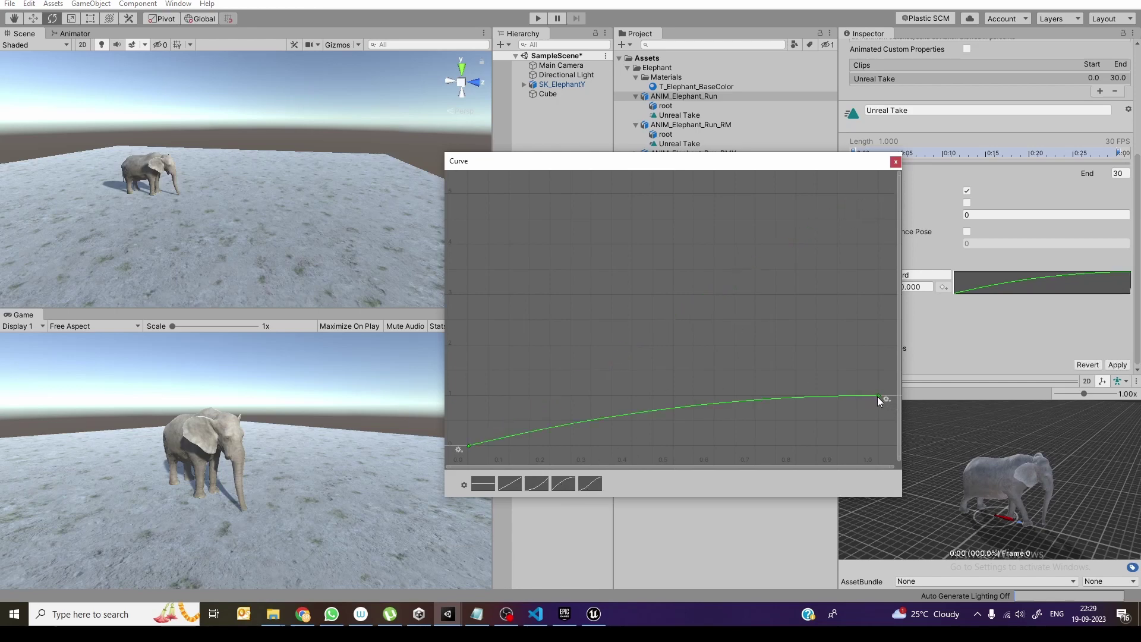
Step: Raise the eased curve's end key to exactly 5 and close the curve editor
drag(879, 395, 872, 184)
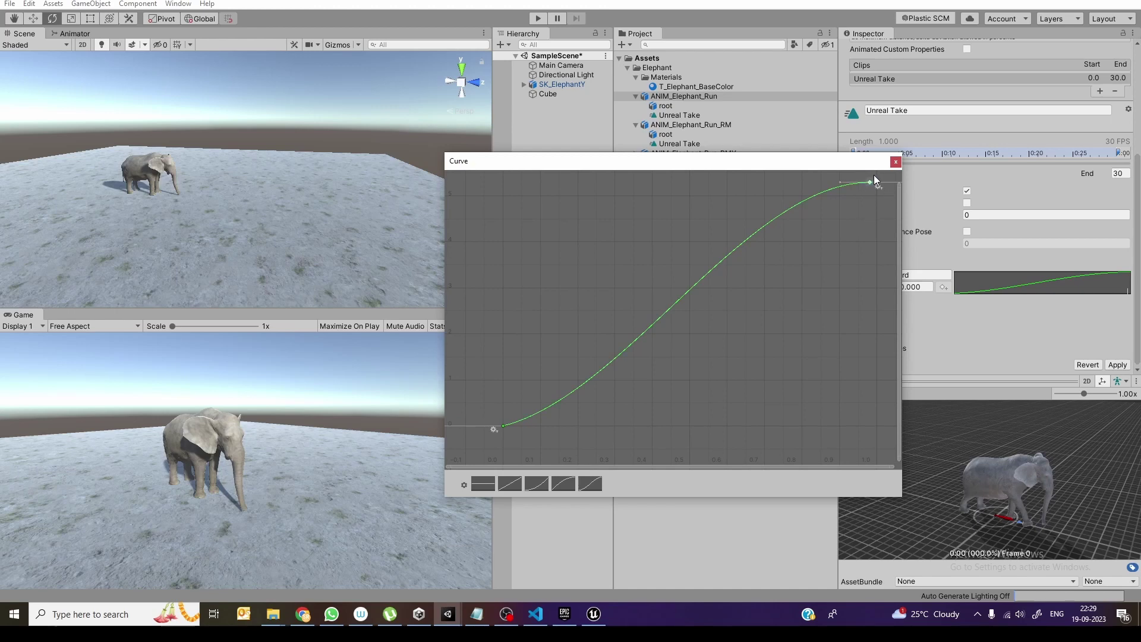
right_click(869, 181)
click(914, 205)
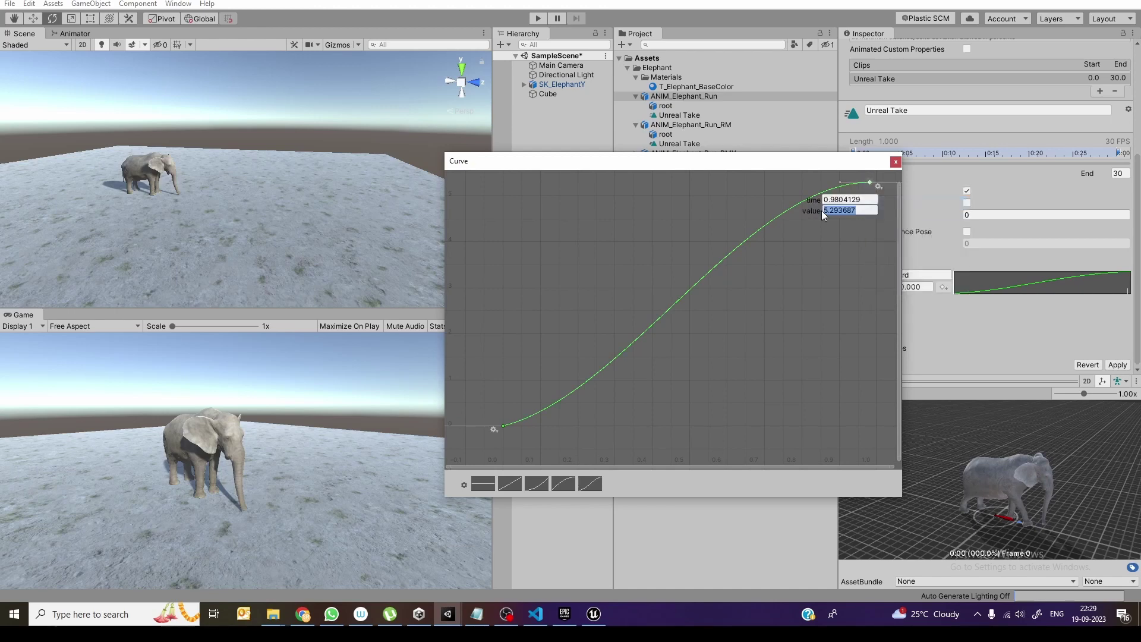
text(5)
key(Return)
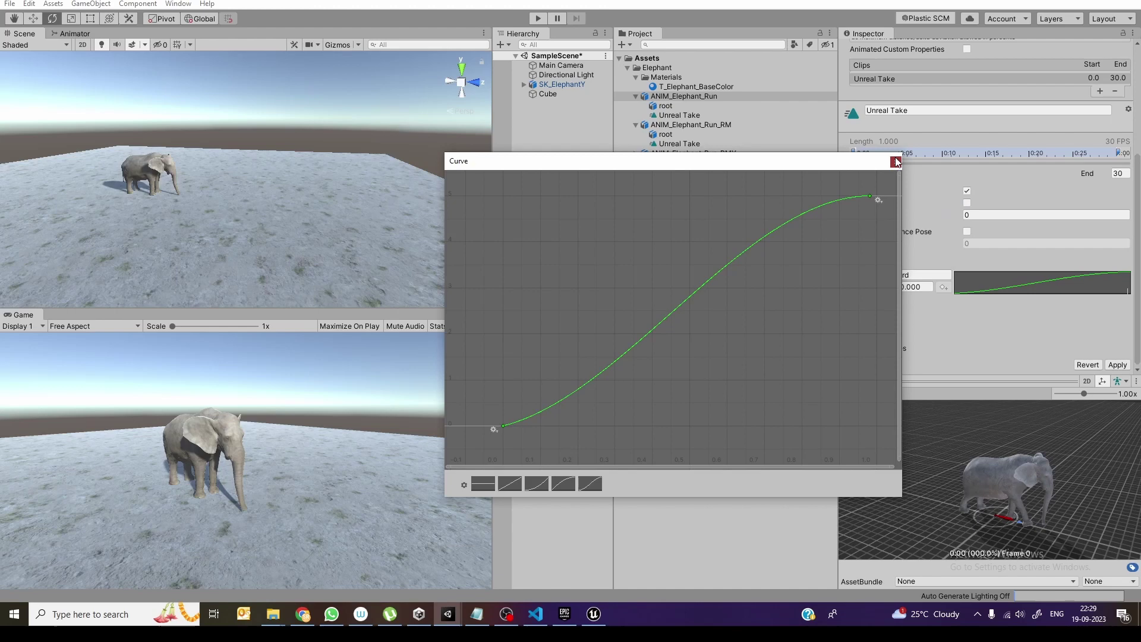
click(896, 161)
click(540, 103)
Step: Apply the import settings and play-test the eased moveForward curve, then stop
click(545, 326)
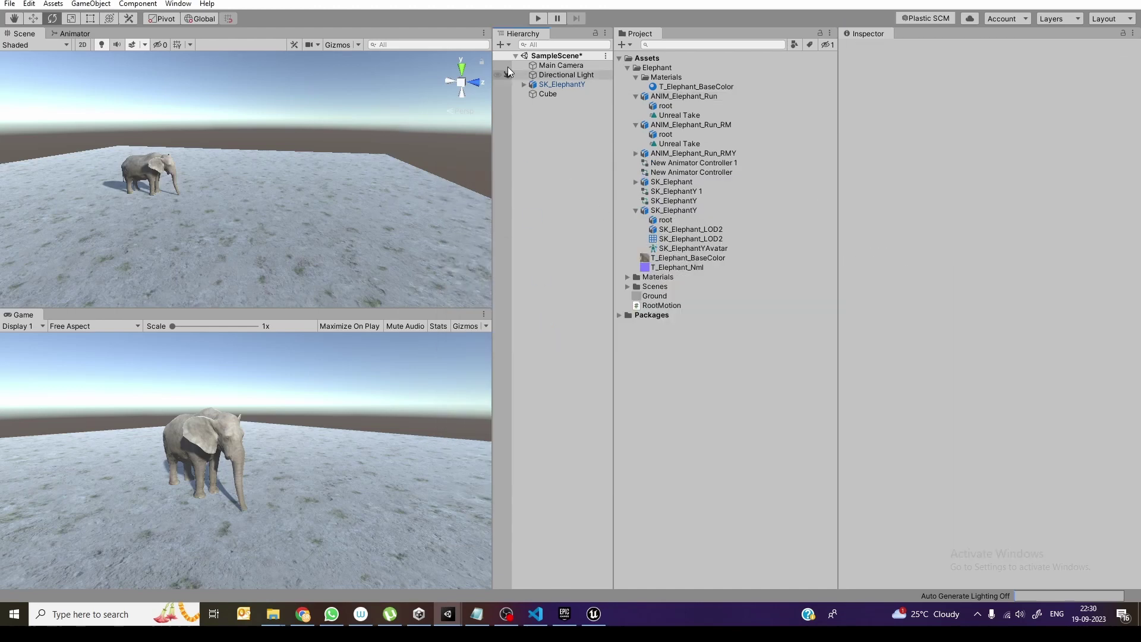
key(ctrl+p)
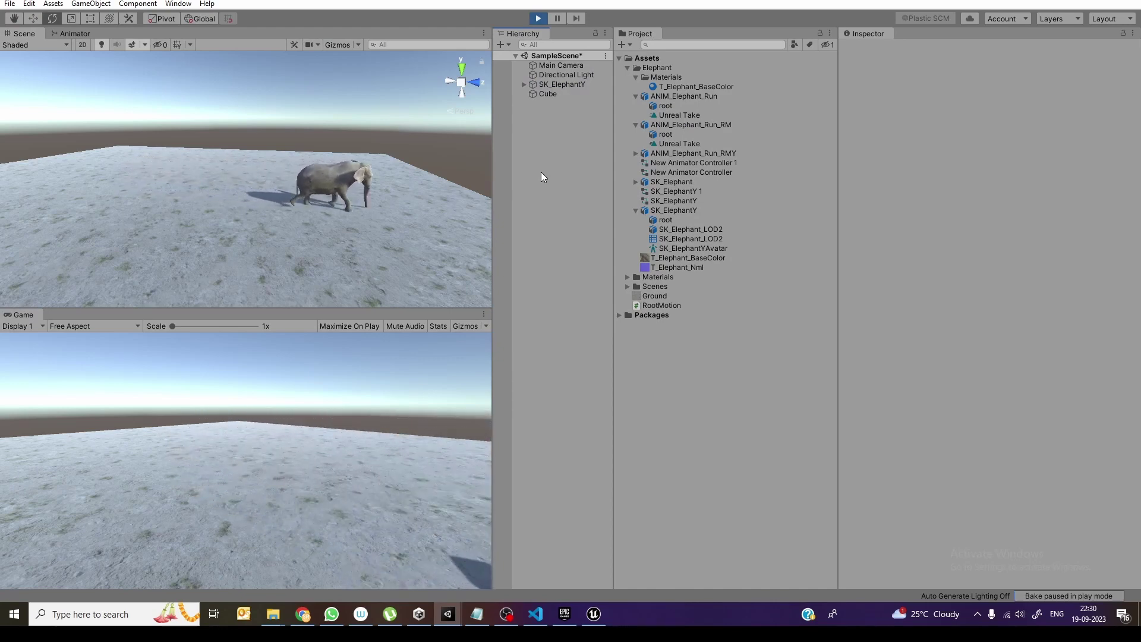
click(545, 18)
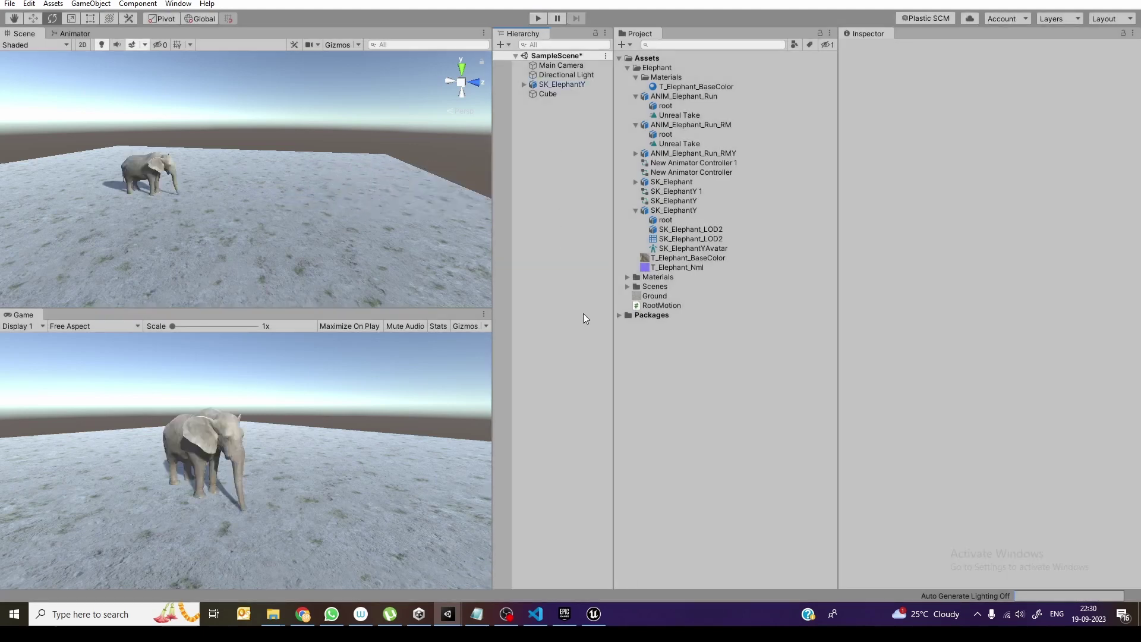
Step: Select the RootMotion script and inspect SK_ElephantY's components
click(668, 312)
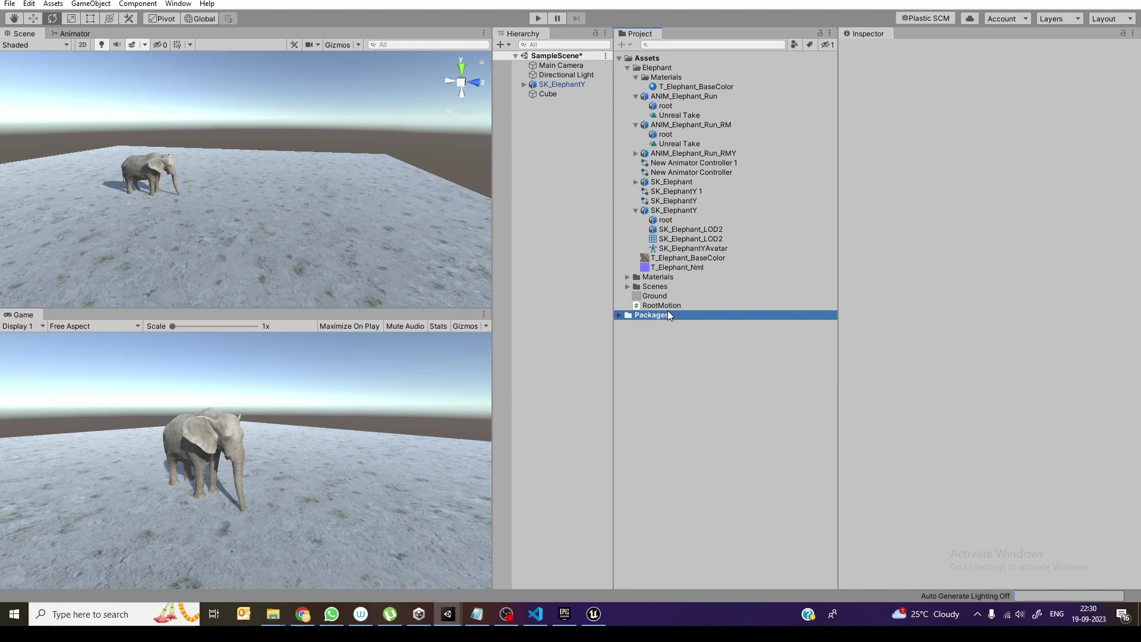
click(669, 307)
click(562, 84)
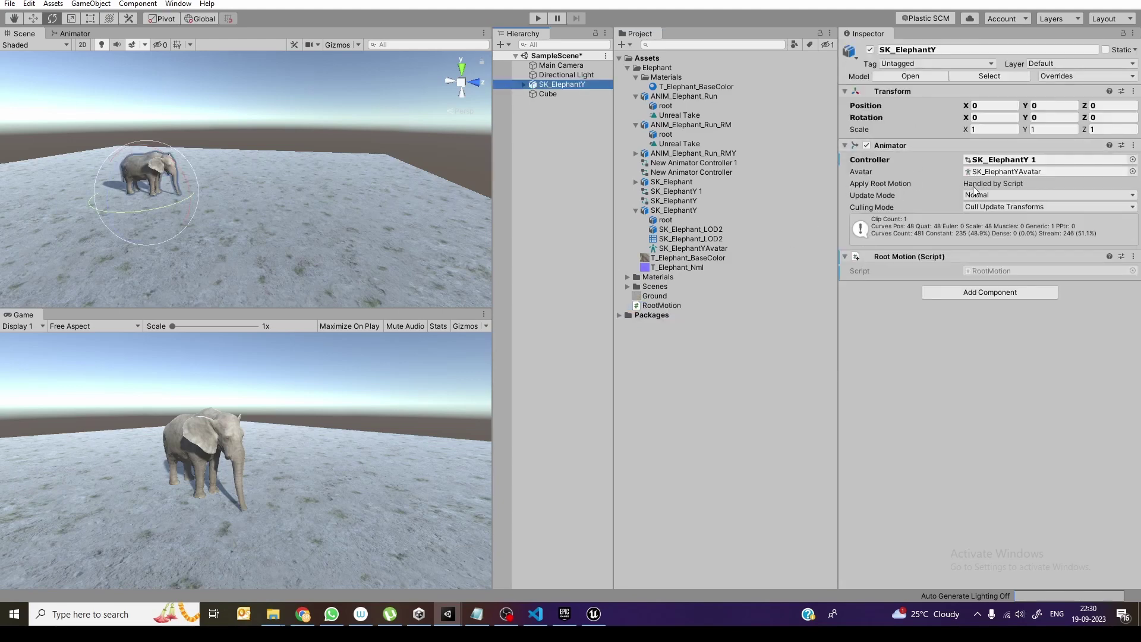